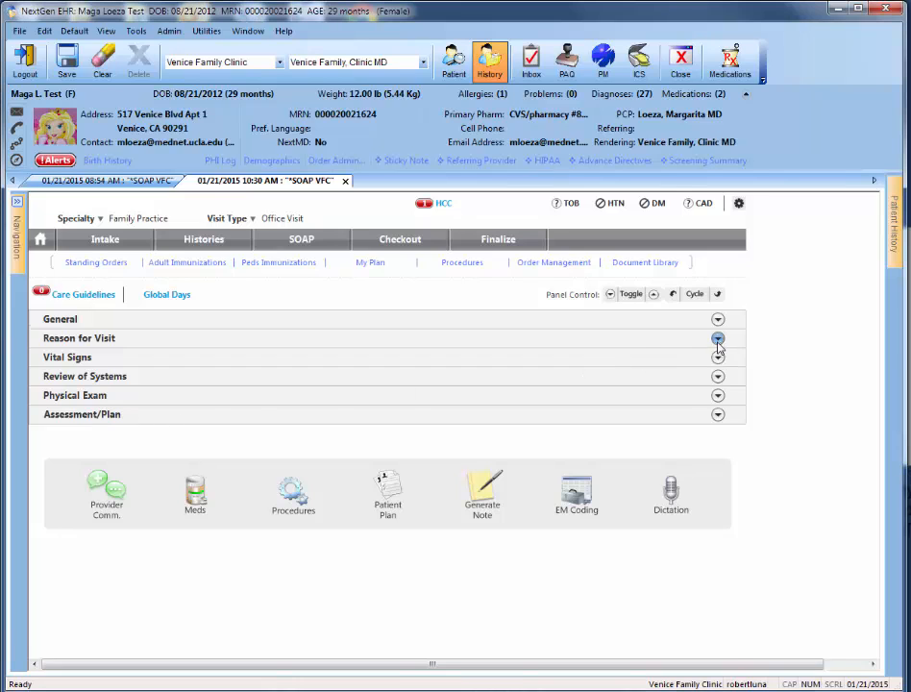
- Expand the Reason for Visit section and look through the list of other visit reasons
{"action": "left_click", "coordinate": [717, 342]}
{"action": "left_click_drag", "start_coordinate": [870, 350], "coordinate": [870, 403]}
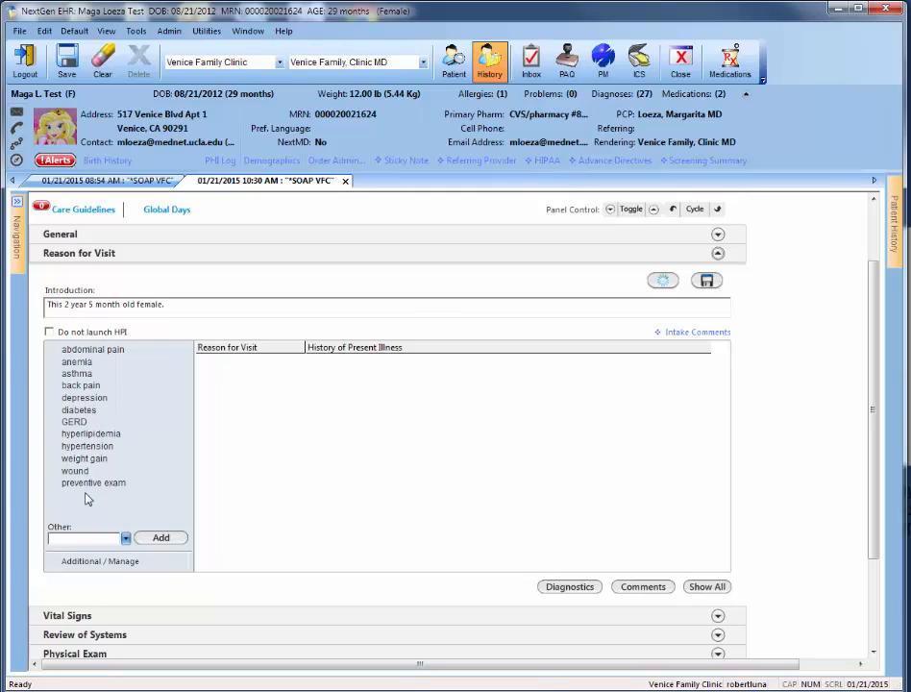
{"action": "left_click", "coordinate": [126, 539]}
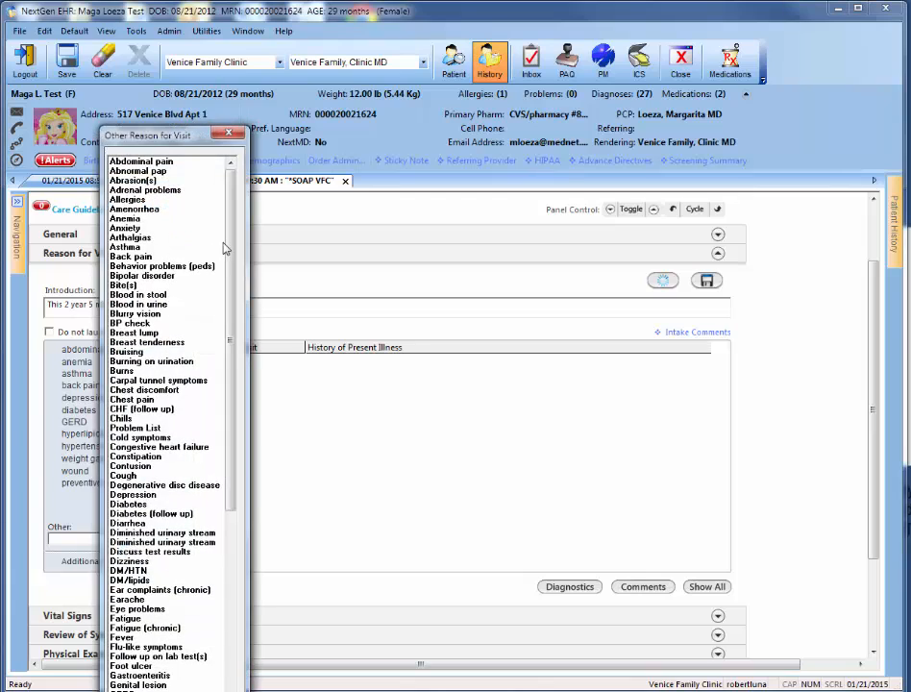
{"action": "left_click_drag", "start_coordinate": [230, 242], "coordinate": [234, 459]}
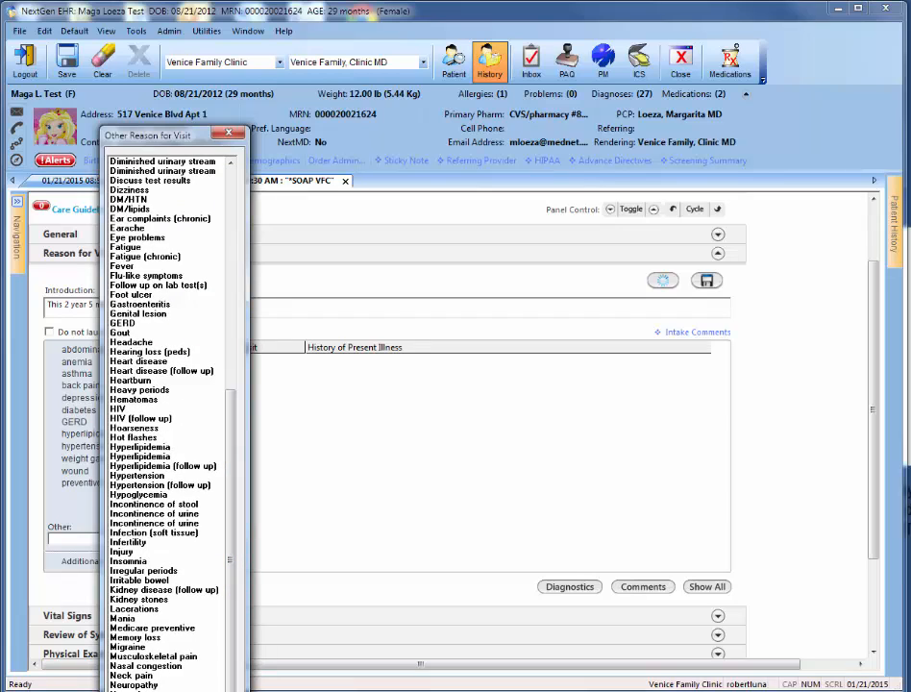
{"action": "left_click", "coordinate": [144, 690]}
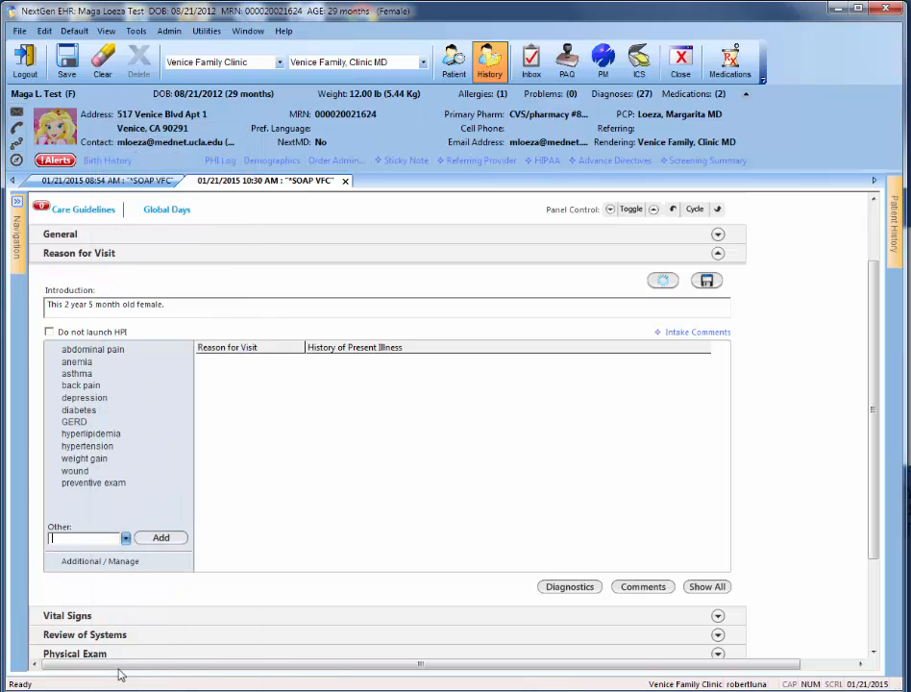
- Review all available reasons in the Additional / Manage list, then save and close it without selecting any
{"action": "left_click", "coordinate": [87, 564]}
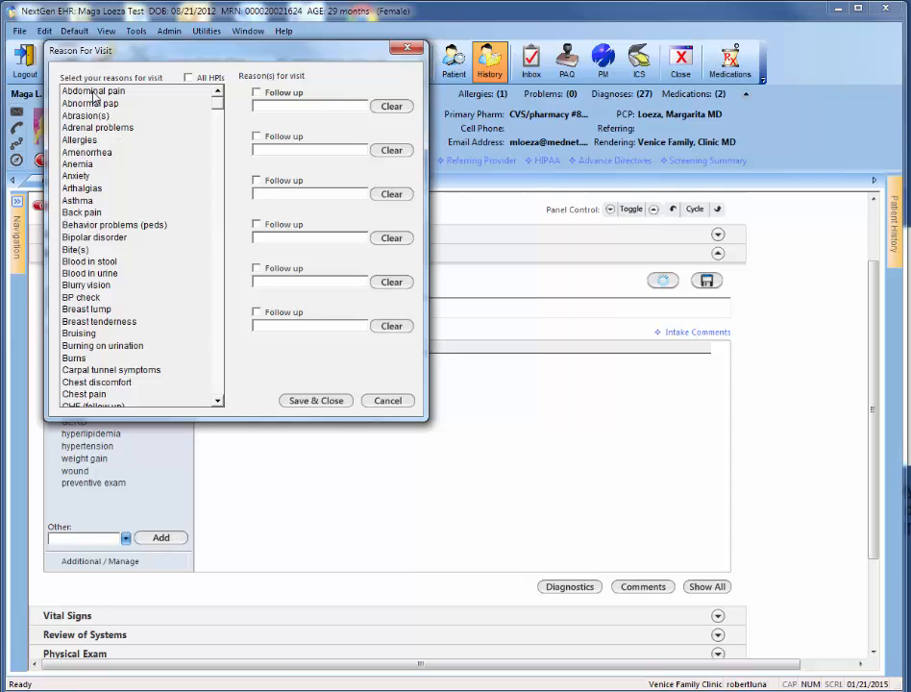
{"action": "left_click_drag", "start_coordinate": [218, 100], "coordinate": [240, 405]}
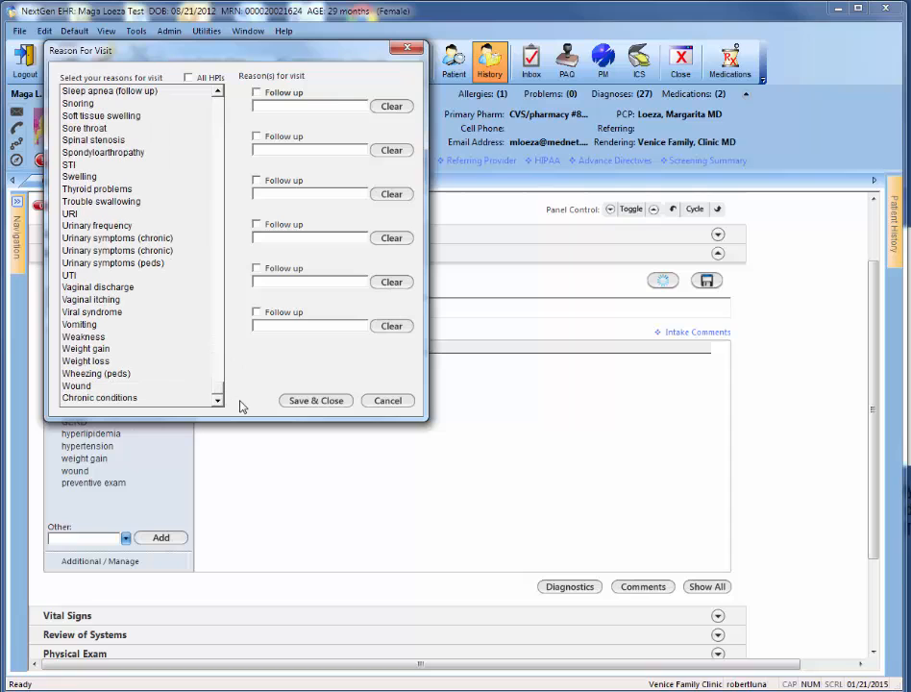
{"action": "left_click", "coordinate": [328, 401]}
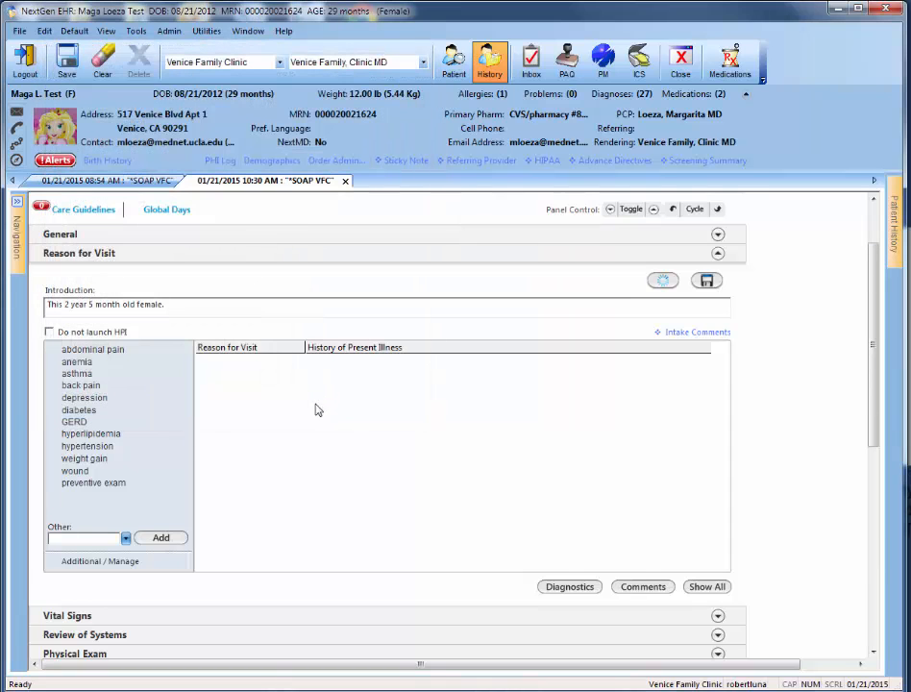
- Add back pain as a reason for visit and save its HPI form with the fields left blank
{"action": "left_click", "coordinate": [80, 386]}
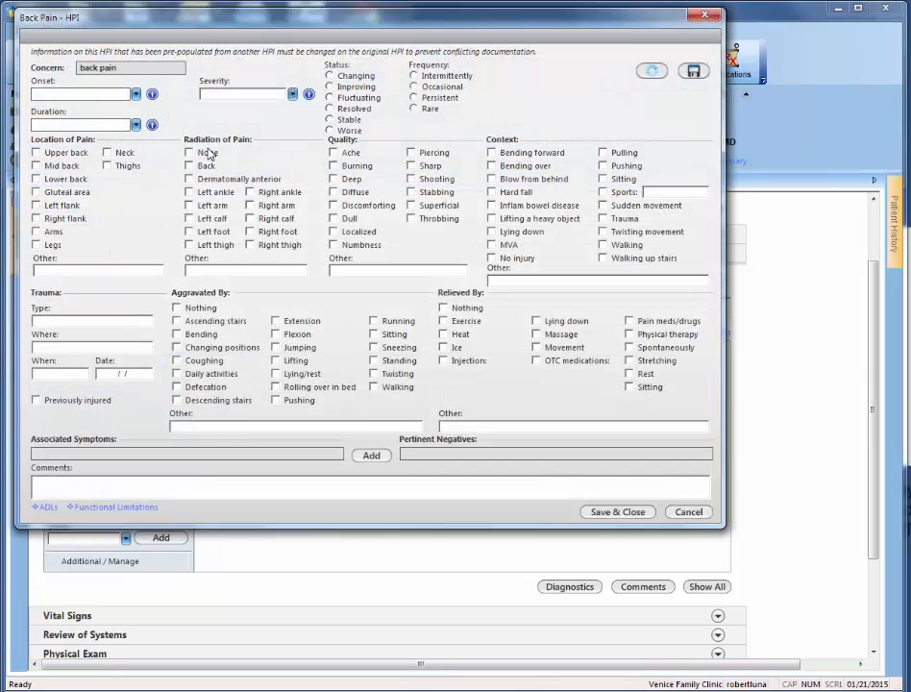
{"action": "left_click_drag", "start_coordinate": [264, 30], "coordinate": [328, 114]}
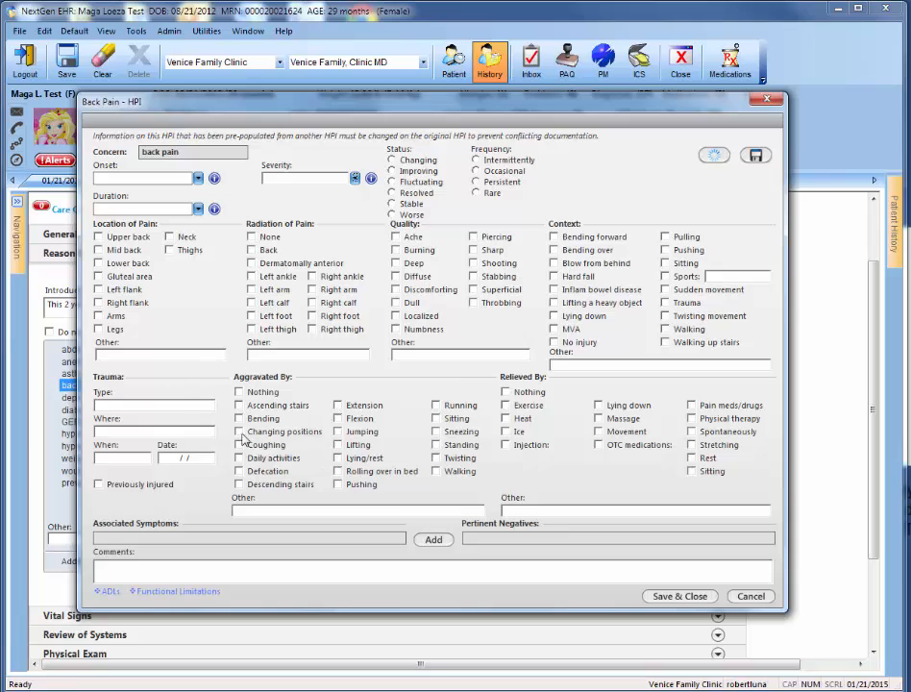
{"action": "left_click", "coordinate": [681, 597]}
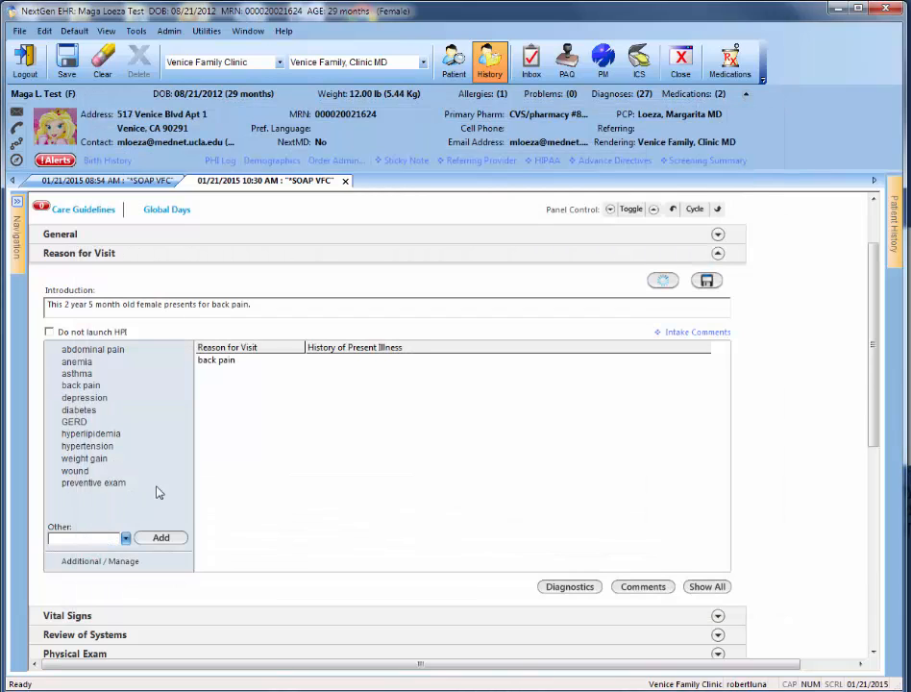
- Add the custom reason for visit "follow up of HA1C" and save its HPI form with the fields left blank
{"action": "left_click", "coordinate": [64, 538]}
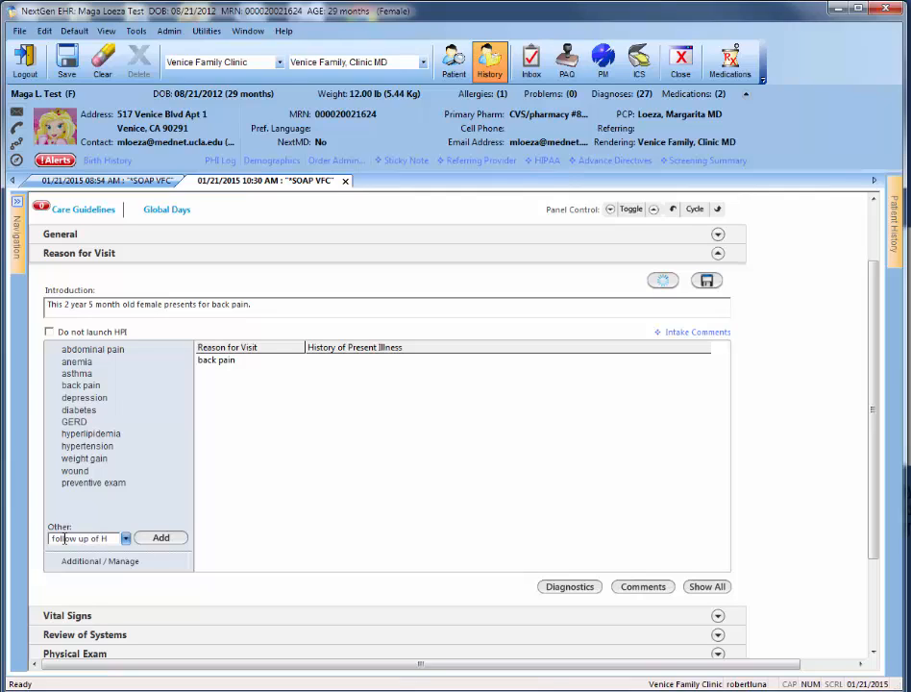
{"action": "type", "text": "C"}
{"action": "left_click", "coordinate": [153, 538]}
{"action": "left_click_drag", "start_coordinate": [286, 23], "coordinate": [336, 105]}
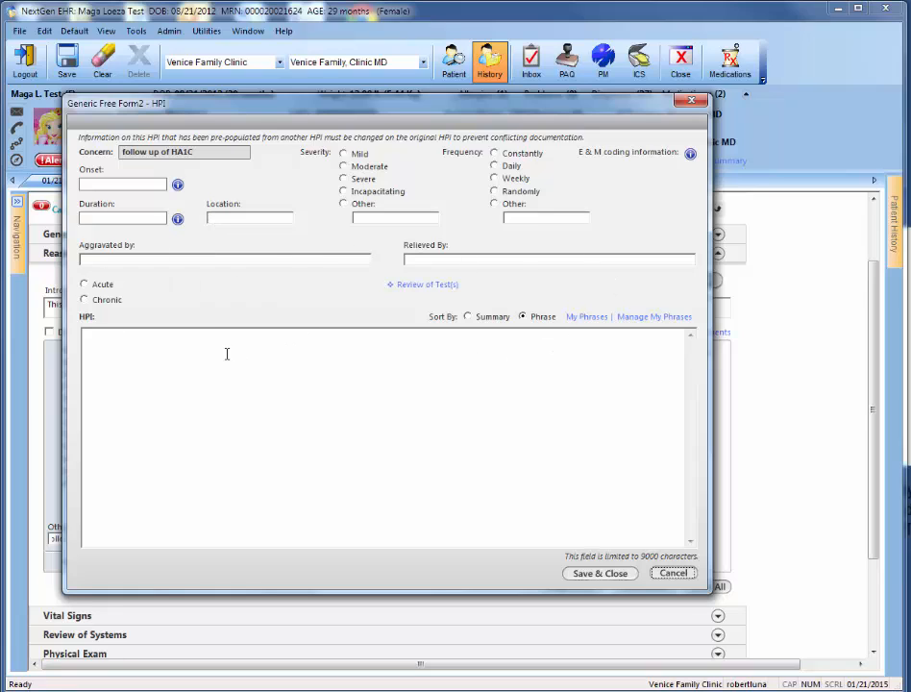
{"action": "left_click", "coordinate": [138, 357]}
{"action": "left_click", "coordinate": [596, 575]}
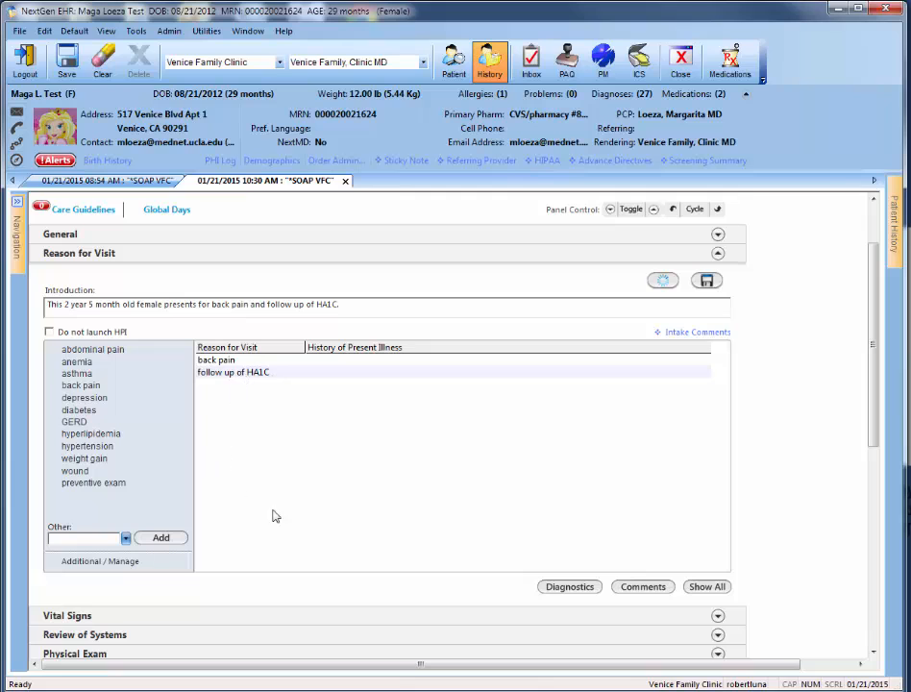
- Remove "follow up of HA1C" from the managed reasons for visit and save the list
{"action": "left_click", "coordinate": [84, 562]}
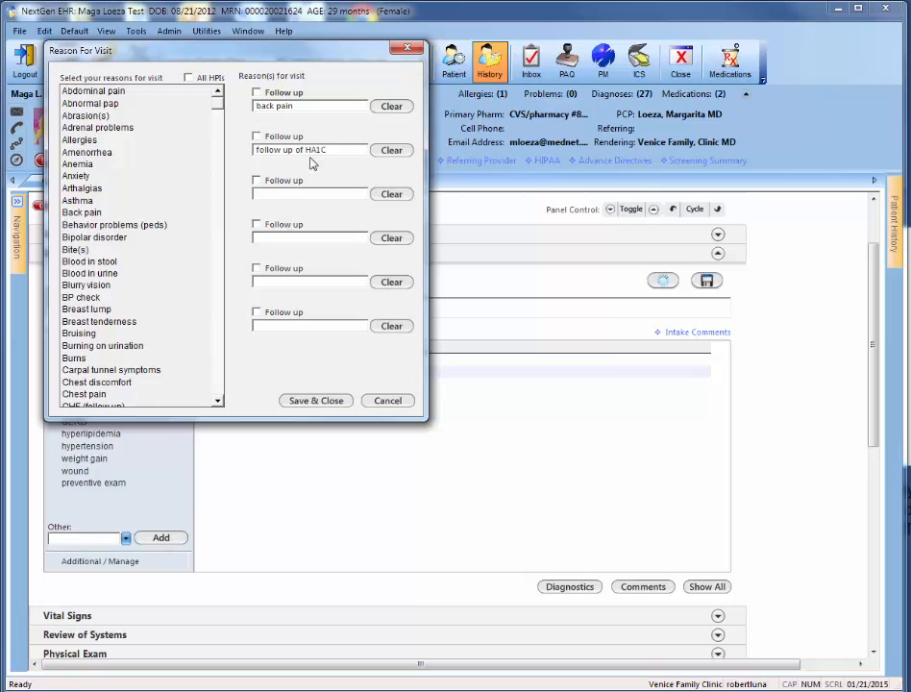
{"action": "left_click", "coordinate": [391, 151]}
{"action": "left_click", "coordinate": [321, 401]}
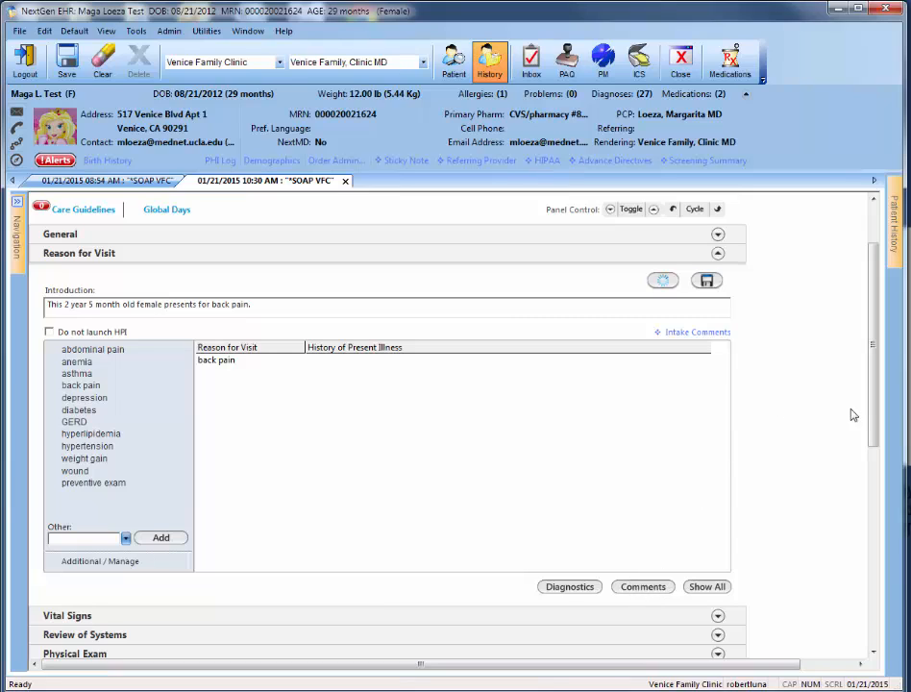
- Check the reasons for visit on the Intake template, then return to the SOAP template
{"action": "left_click_drag", "start_coordinate": [877, 405], "coordinate": [876, 380]}
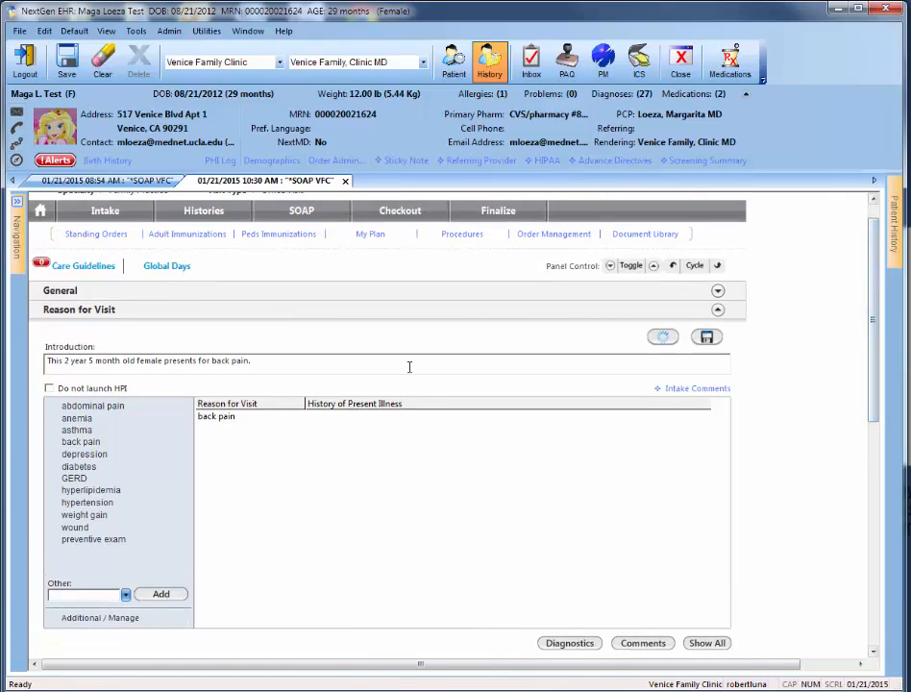
{"action": "left_click", "coordinate": [106, 213]}
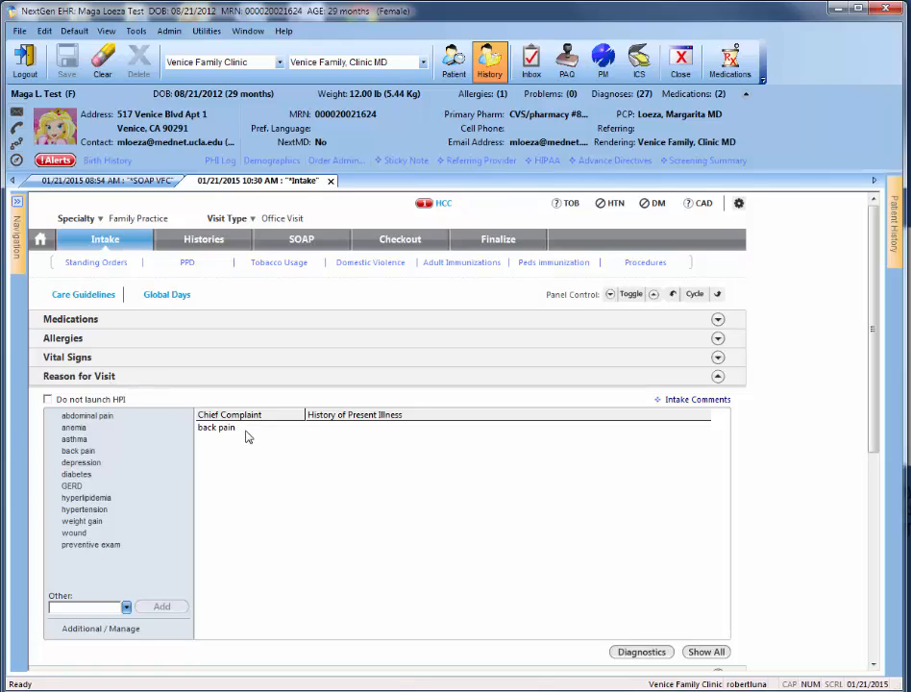
{"action": "left_click", "coordinate": [303, 240]}
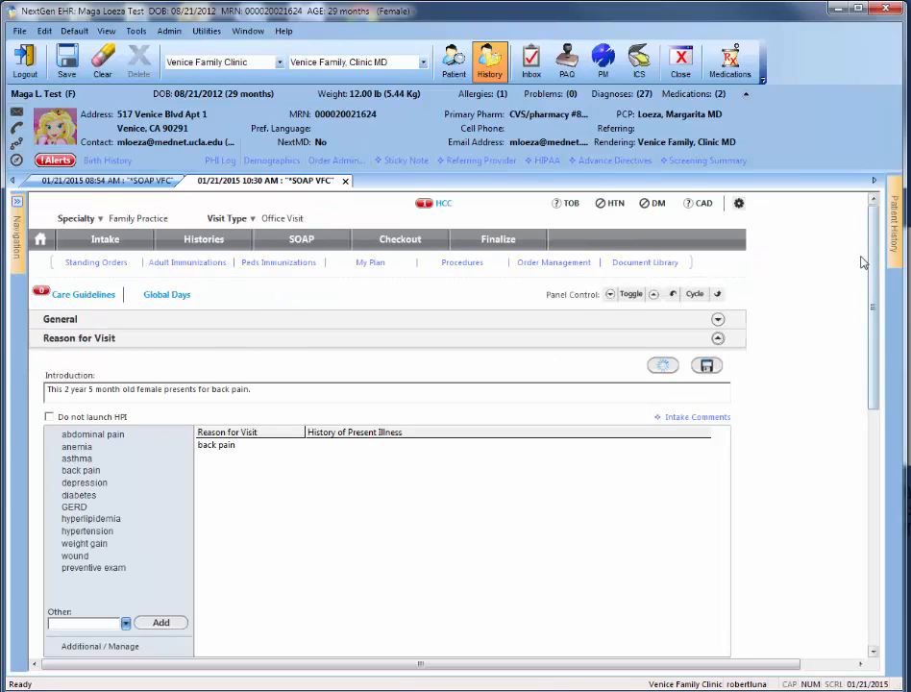
- View the HOPI Notes comment fields for the reasons for visit, then save and close them blank
{"action": "scroll", "coordinate": [695, 448], "scroll_direction": "down", "scroll_amount": 3}
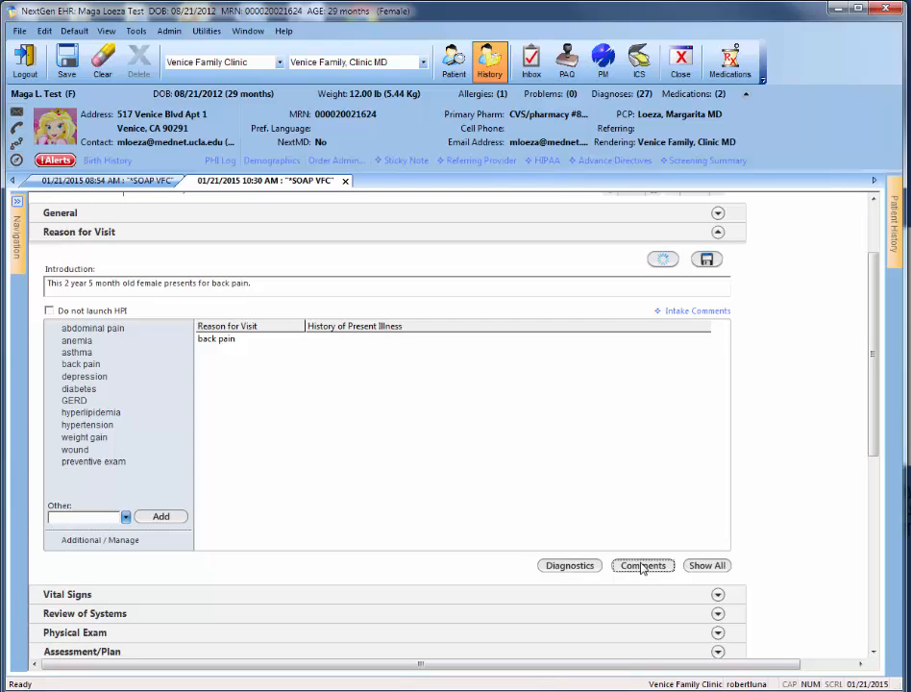
{"action": "left_click", "coordinate": [642, 566]}
{"action": "left_click", "coordinate": [145, 110]}
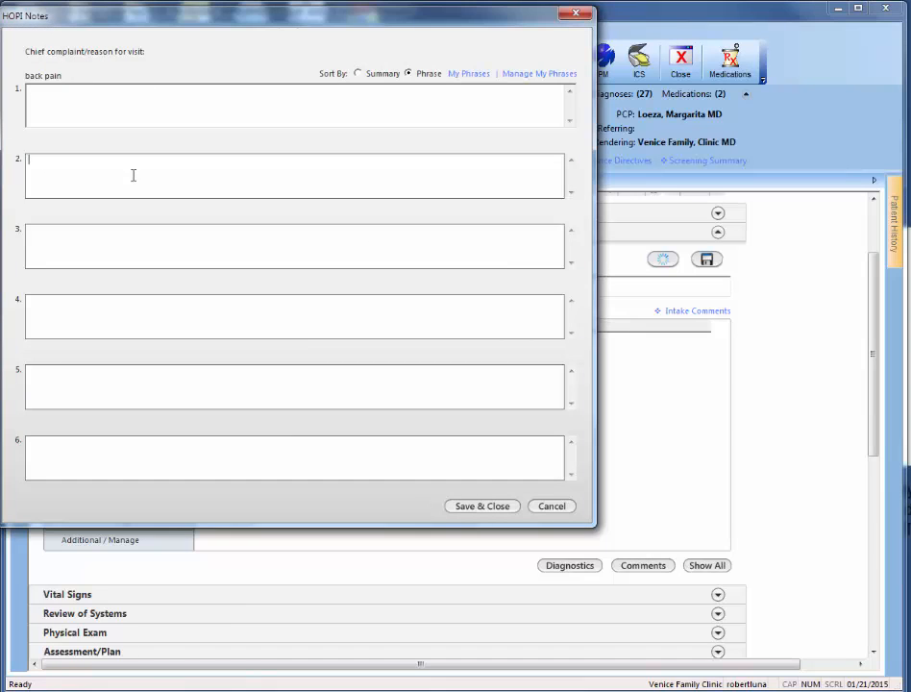
{"action": "left_click", "coordinate": [167, 168]}
{"action": "left_click", "coordinate": [483, 507]}
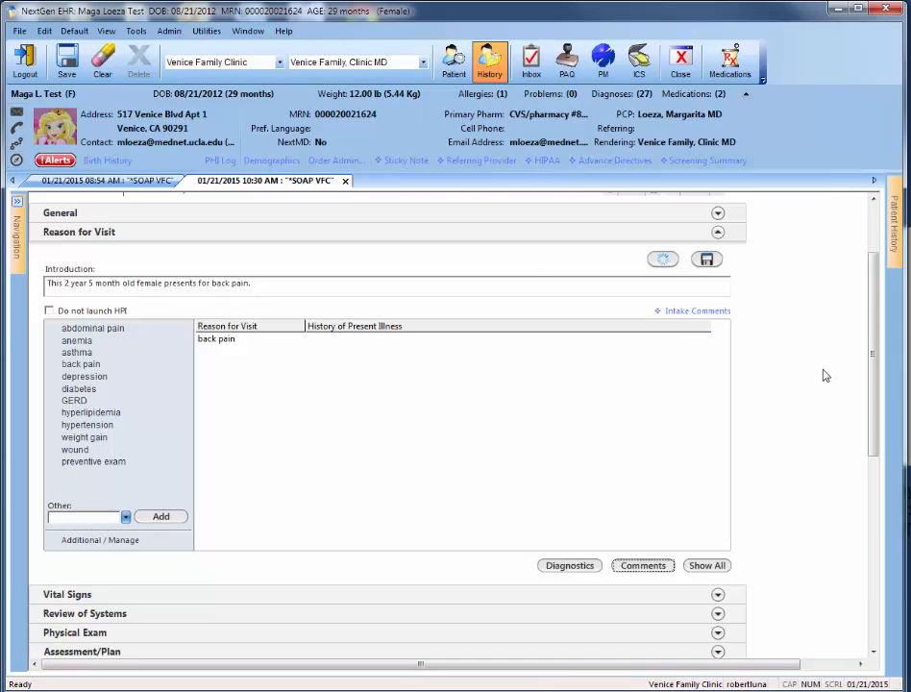
- Collapse Reason for Visit, expand Review of Systems and open the One Page ROS - Female form
{"action": "left_click", "coordinate": [717, 233]}
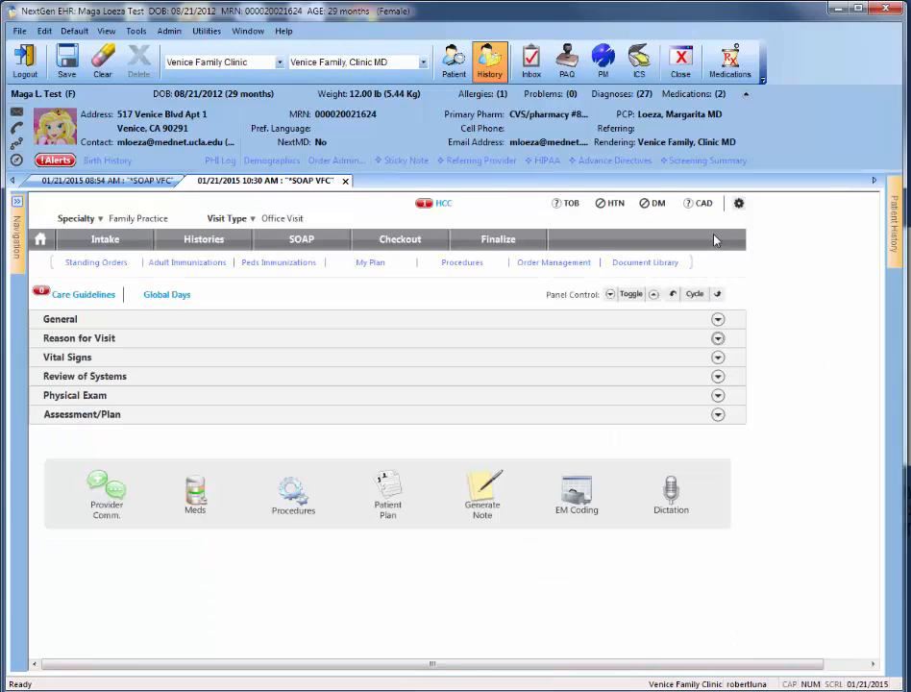
{"action": "left_click", "coordinate": [718, 376]}
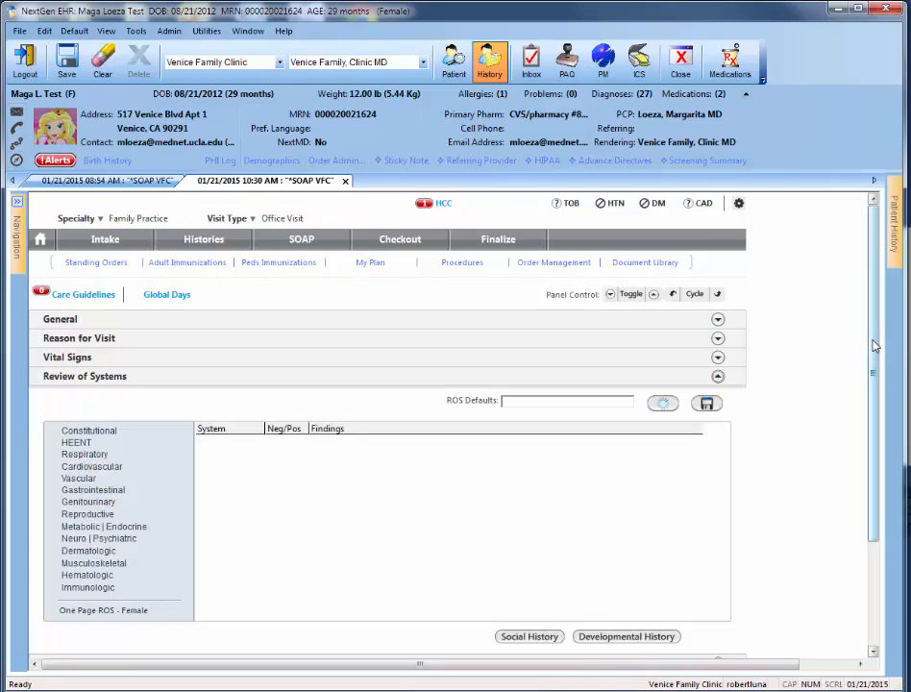
{"action": "scroll", "coordinate": [874, 348], "scroll_direction": "down", "scroll_amount": 1}
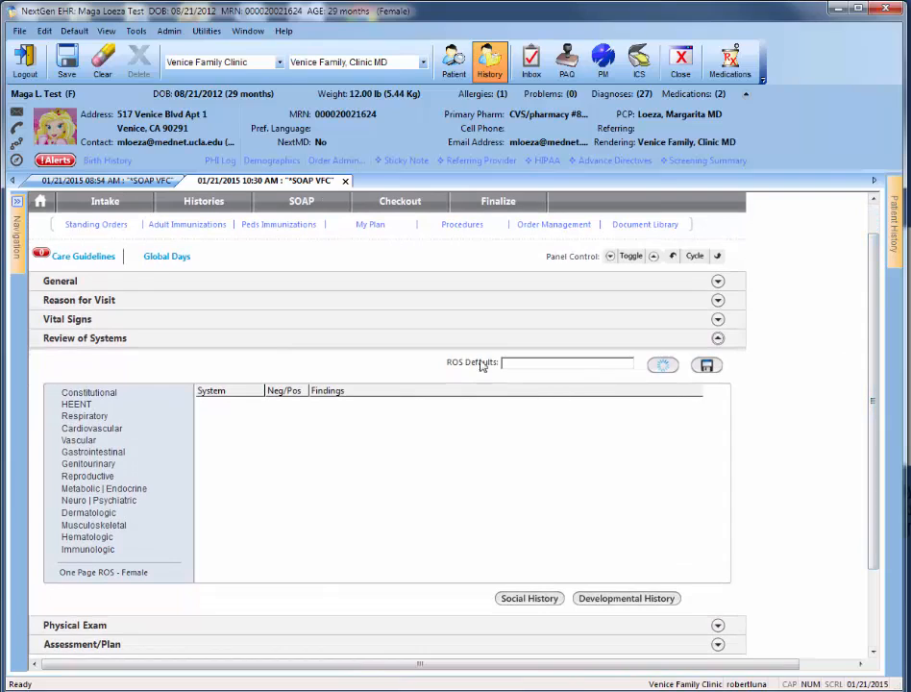
{"action": "left_click", "coordinate": [83, 574]}
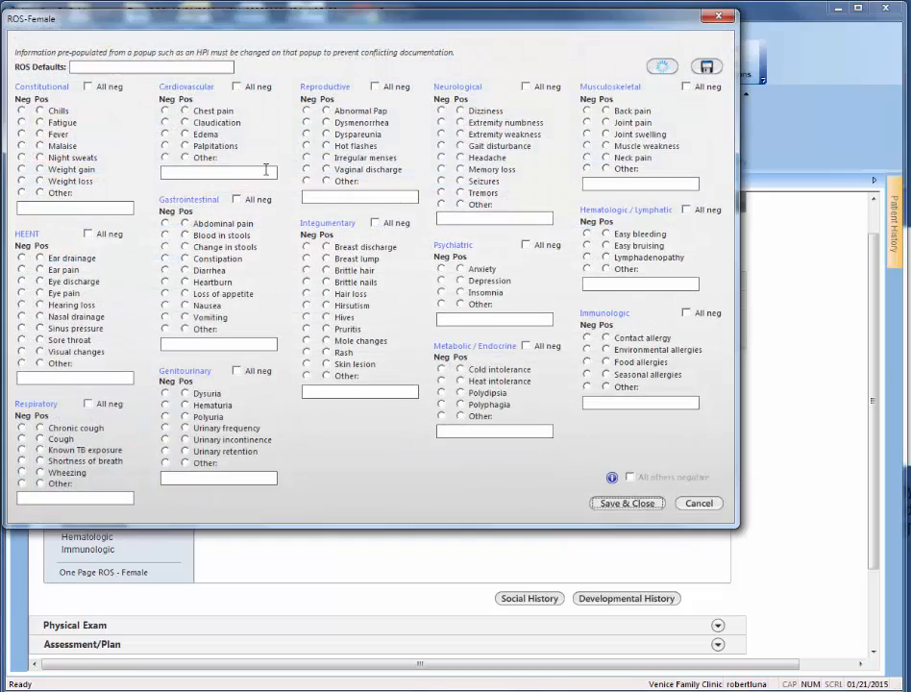
{"action": "left_click_drag", "start_coordinate": [353, 22], "coordinate": [444, 100]}
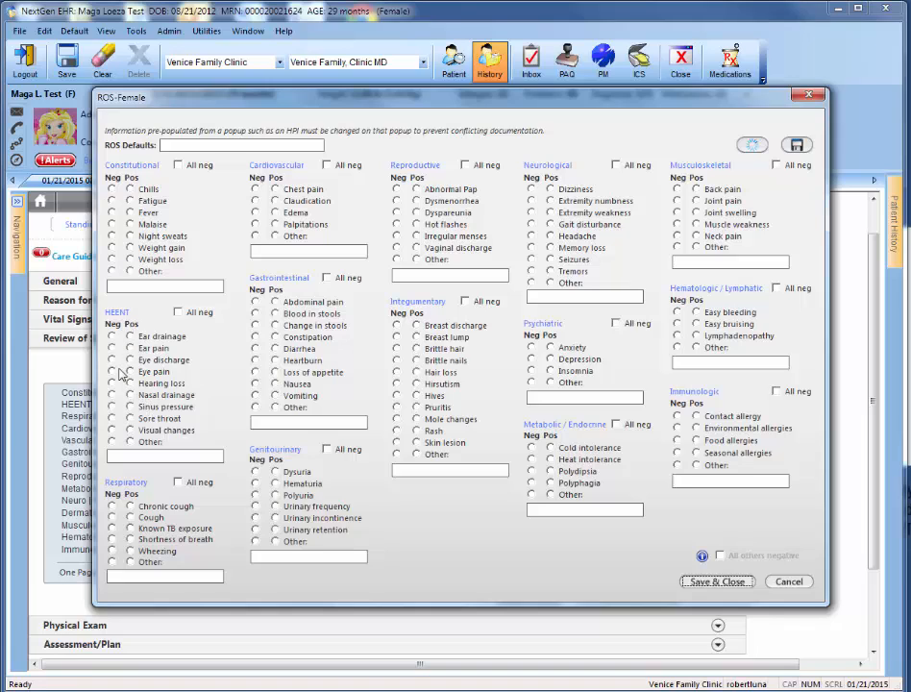
- Mark the Constitutional Other symptom as positive and enter "adfads" as its description
{"action": "left_click", "coordinate": [131, 272]}
{"action": "left_click", "coordinate": [139, 288]}
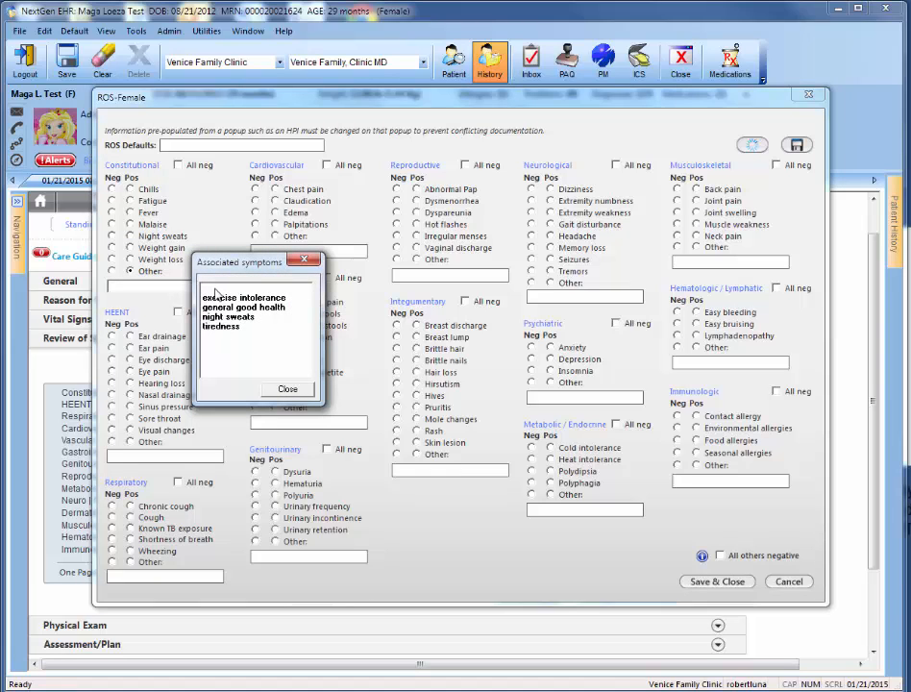
{"action": "left_click", "coordinate": [216, 298]}
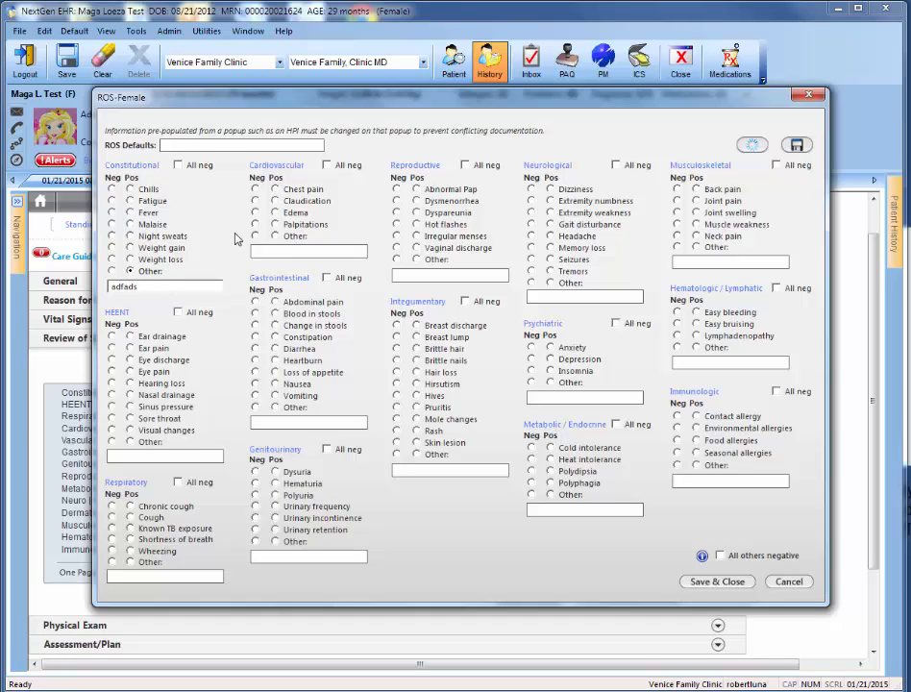
- View the detailed Cardiovascular and Vascular ROS forms, then save and close without adding findings
{"action": "left_click", "coordinate": [265, 168]}
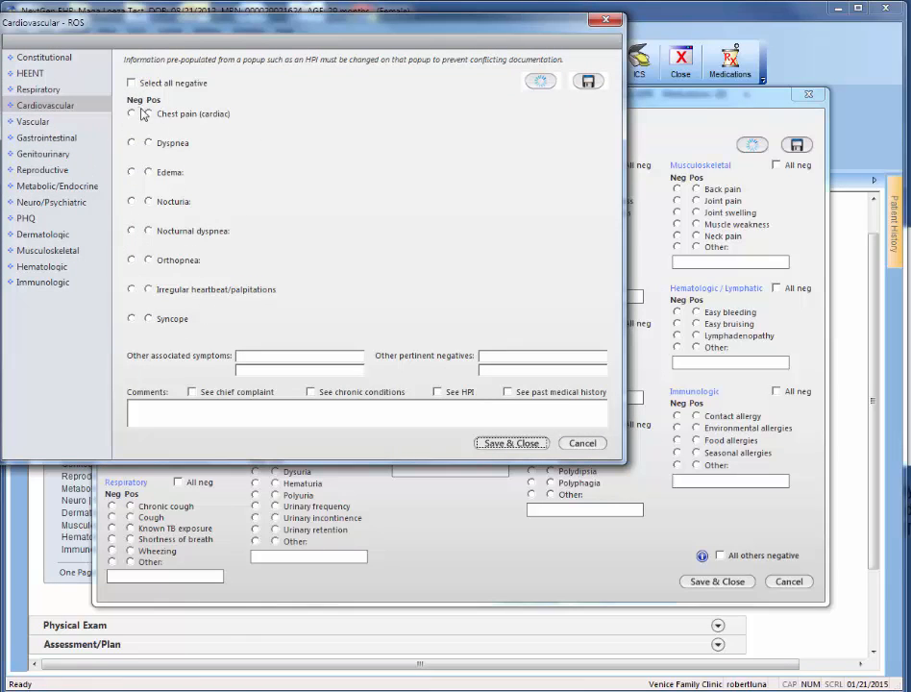
{"action": "left_click", "coordinate": [136, 405]}
{"action": "left_click", "coordinate": [35, 127]}
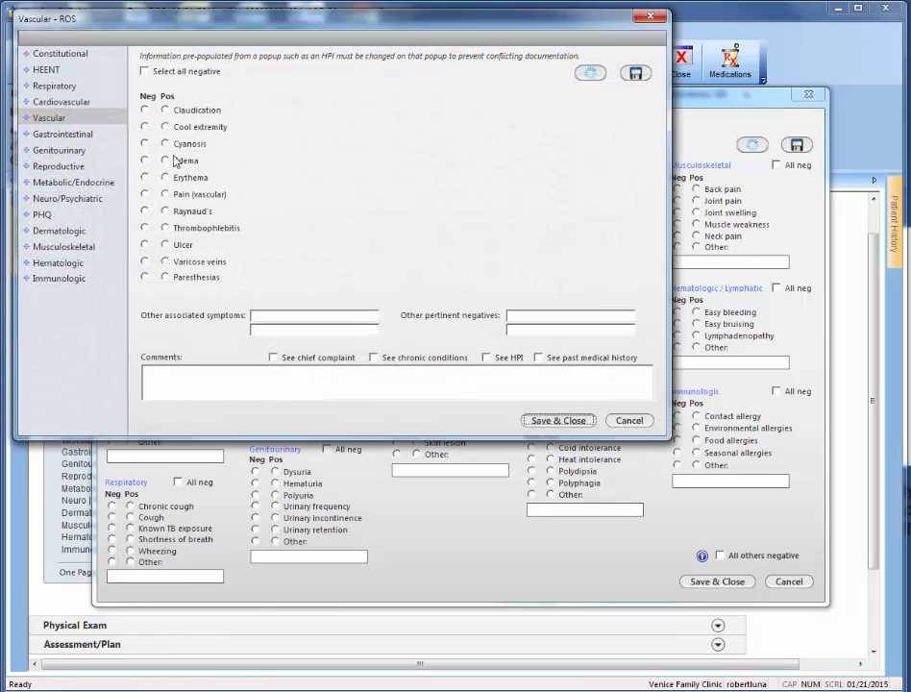
{"action": "left_click", "coordinate": [543, 420]}
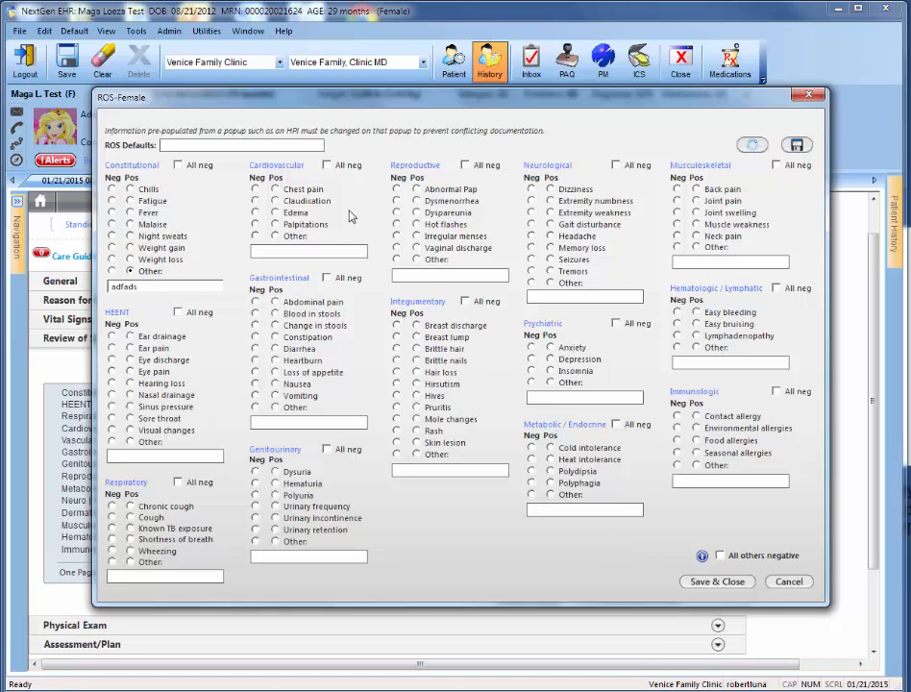
- Clear the Constitutional Other finding and mark chills, fever, shortness of breath and cardiovascular chest pain as negative
{"action": "left_click", "coordinate": [130, 273]}
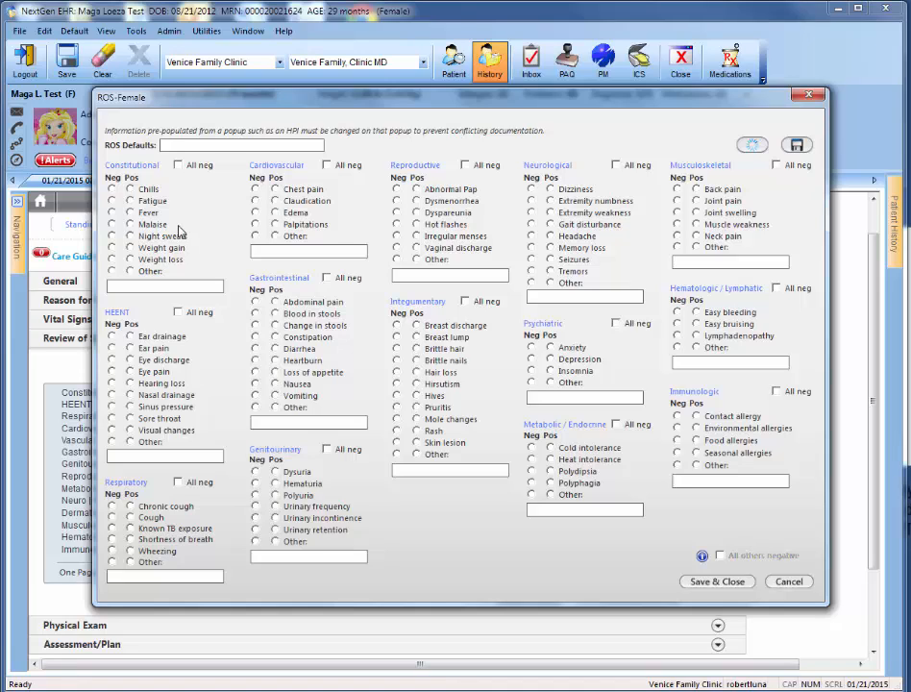
{"action": "left_click", "coordinate": [112, 189]}
{"action": "left_click", "coordinate": [111, 212]}
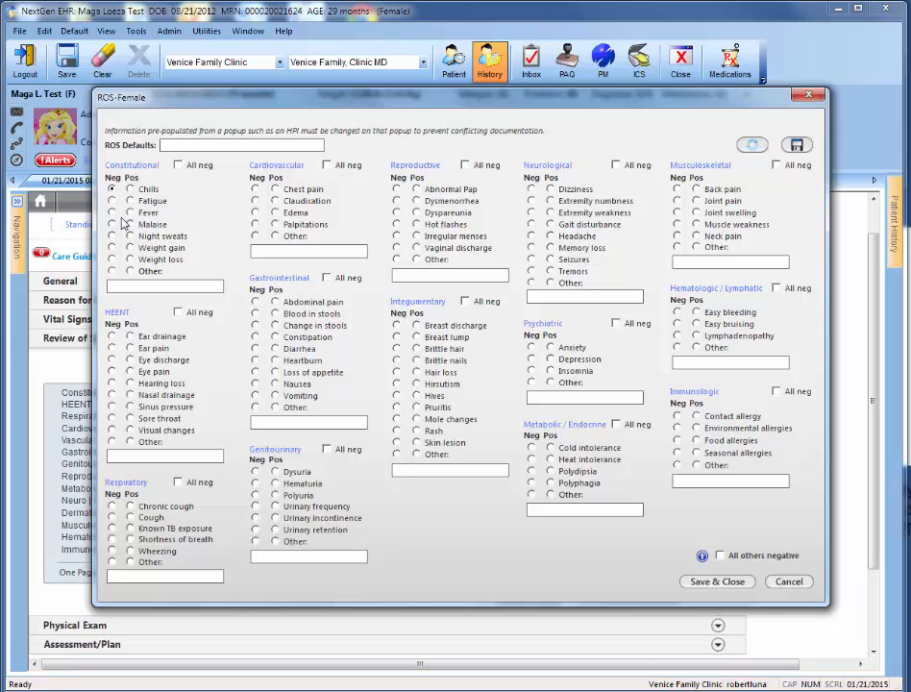
{"action": "left_click", "coordinate": [111, 539]}
{"action": "left_click", "coordinate": [254, 189]}
- Save the current female ROS findings as a default set named "NML ROS for peds", and save and close the form
{"action": "left_click", "coordinate": [796, 144]}
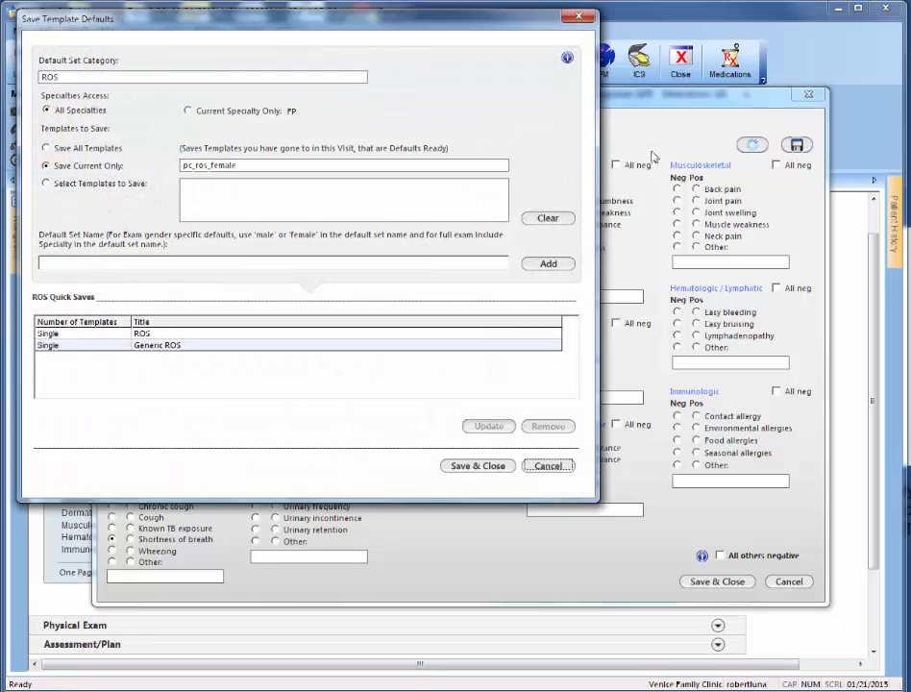
{"action": "left_click", "coordinate": [88, 267]}
{"action": "left_click", "coordinate": [542, 265]}
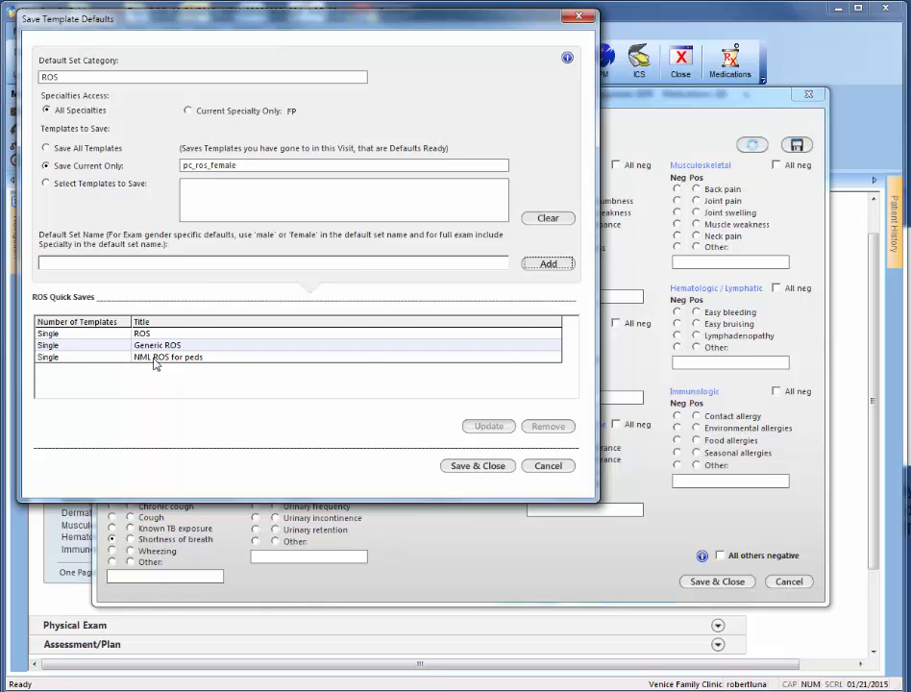
{"action": "left_click", "coordinate": [486, 471]}
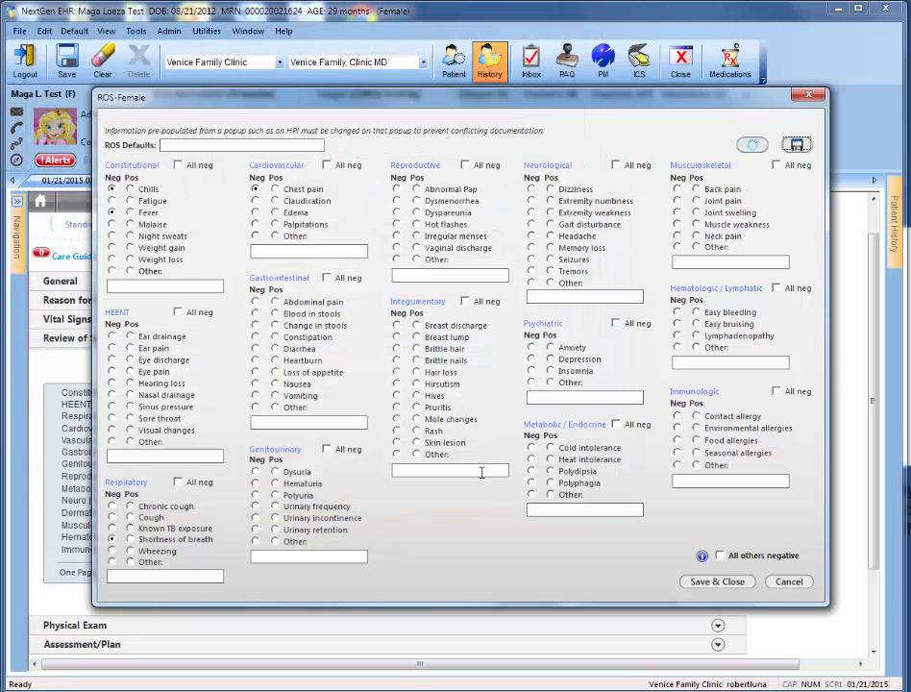
{"action": "left_click", "coordinate": [716, 582]}
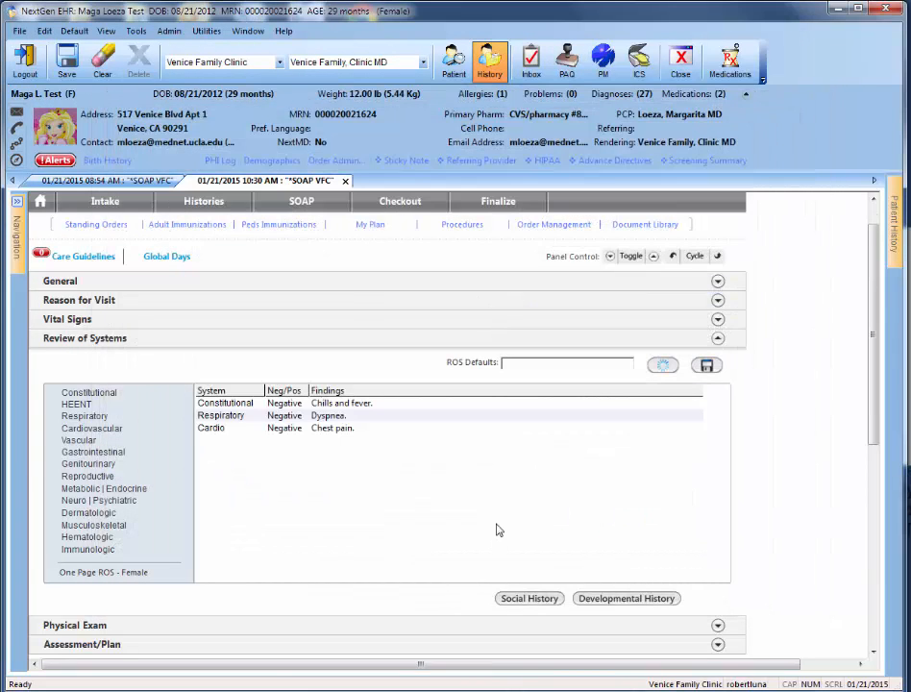
{"action": "left_click", "coordinate": [663, 367]}
{"action": "left_click", "coordinate": [661, 366]}
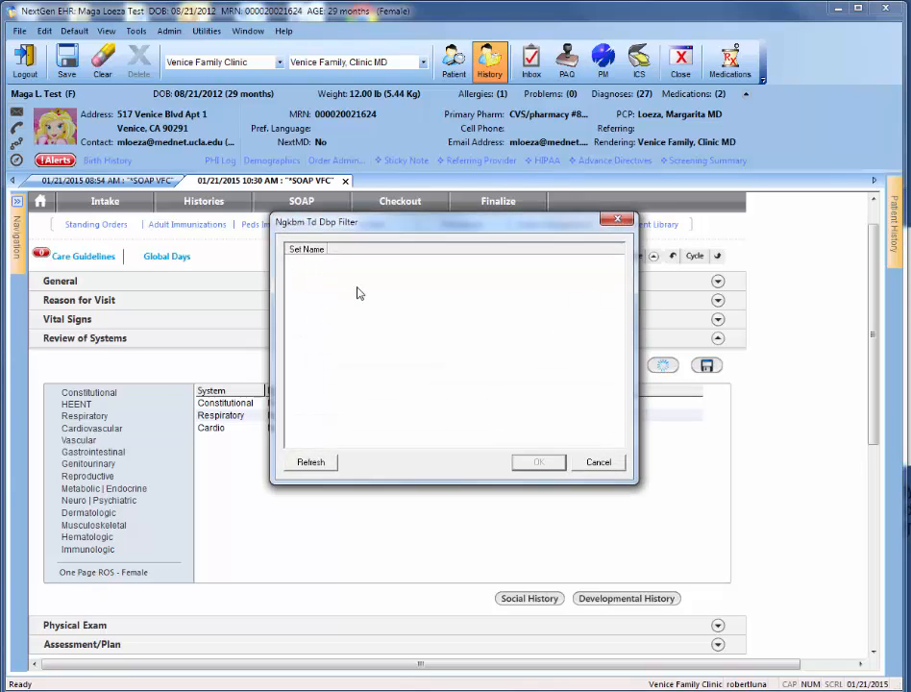
{"action": "left_click", "coordinate": [616, 219]}
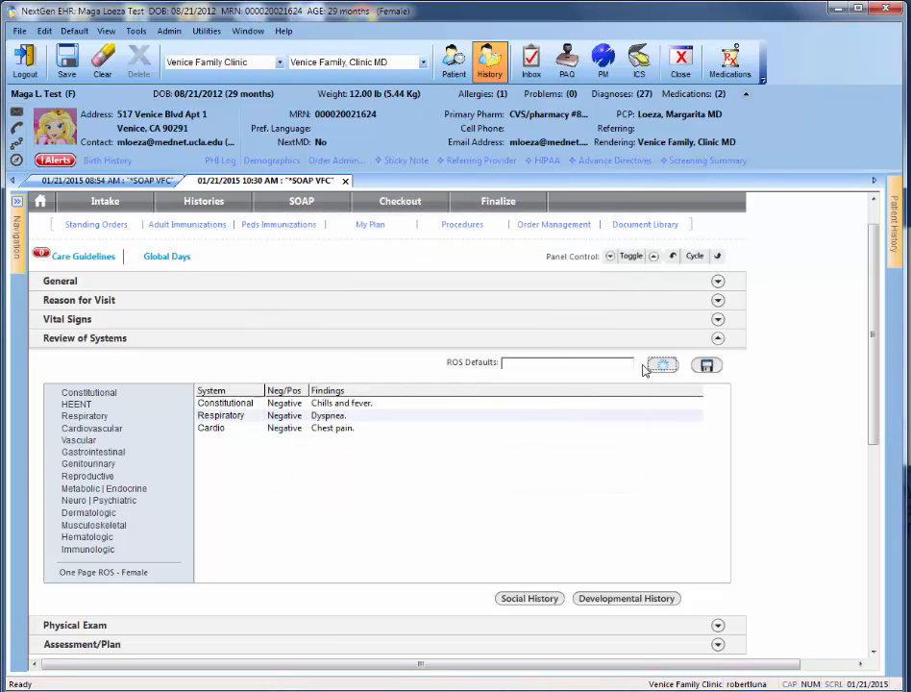
- Reopen the One Page ROS - Female form, load the "Generic ROS" default set, and save and close it
{"action": "left_click", "coordinate": [99, 574]}
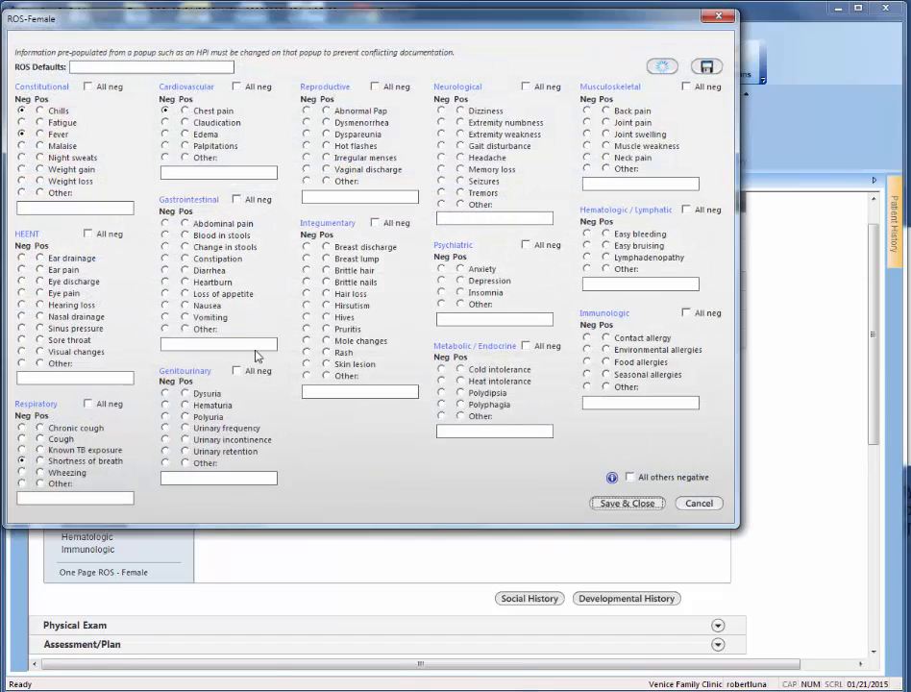
{"action": "left_click", "coordinate": [665, 69]}
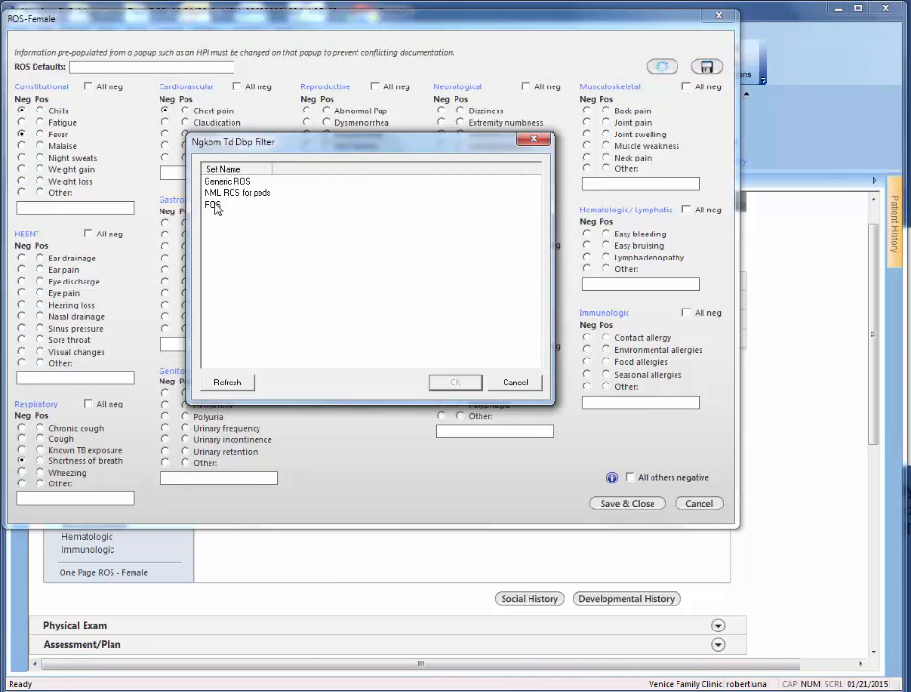
{"action": "left_click", "coordinate": [219, 182]}
{"action": "left_click", "coordinate": [447, 382]}
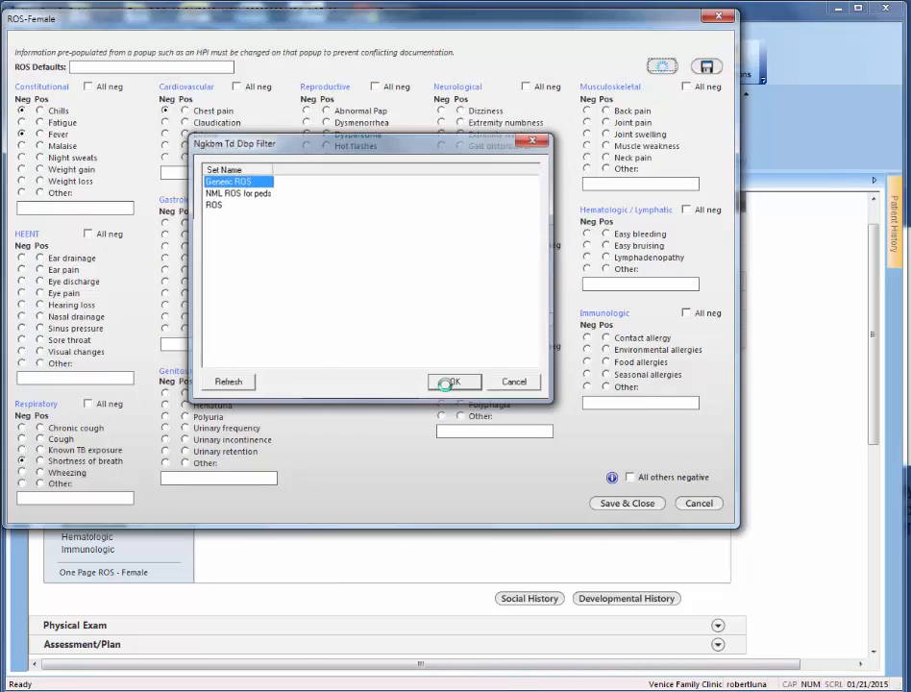
{"action": "left_click", "coordinate": [638, 506]}
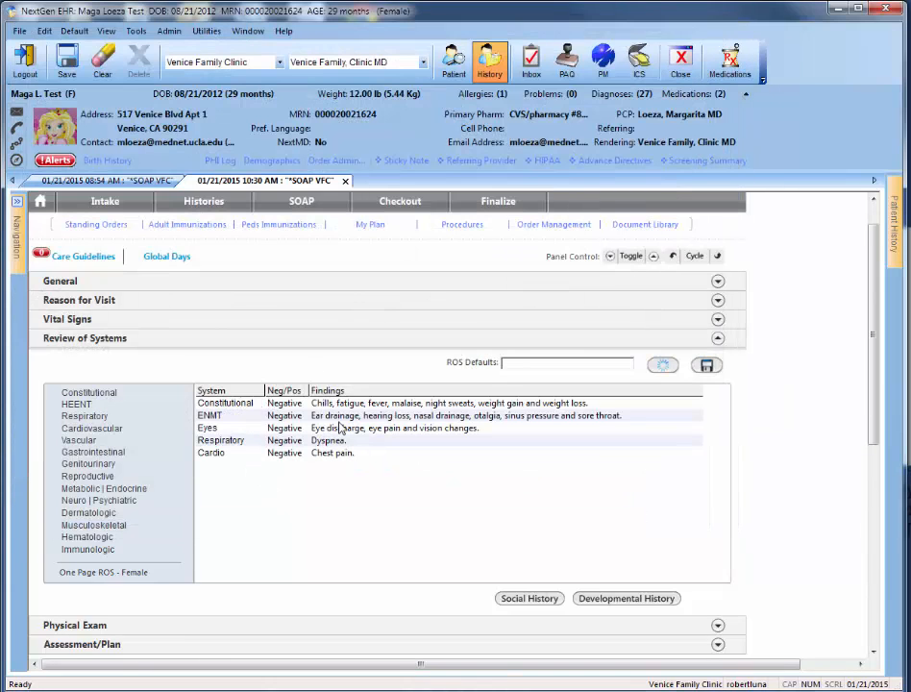
- Collapse Review of Systems, expand Physical Exam and open the One Page Exam form
{"action": "left_click", "coordinate": [717, 339]}
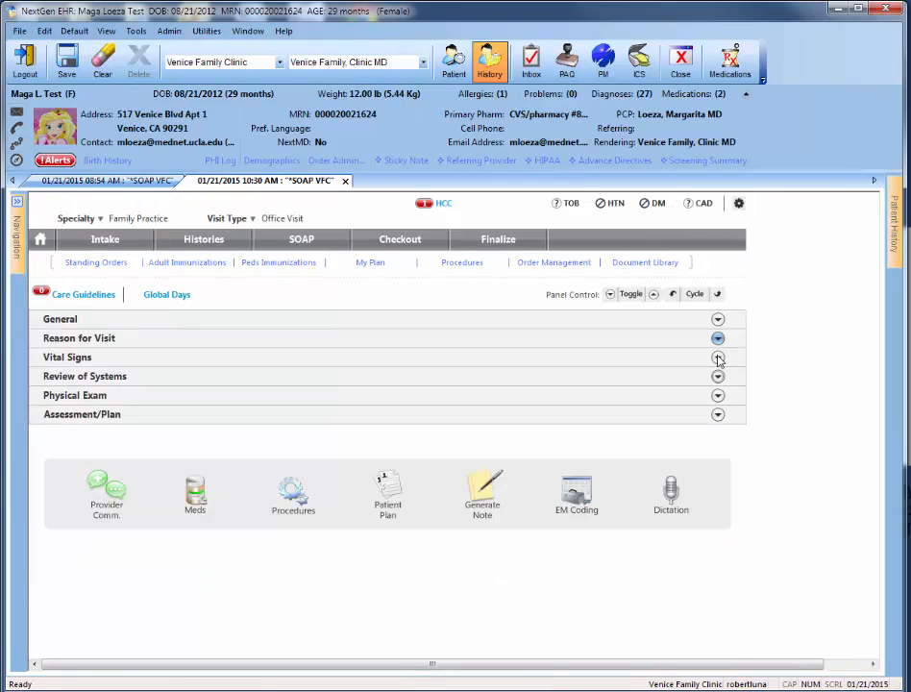
{"action": "left_click", "coordinate": [716, 395]}
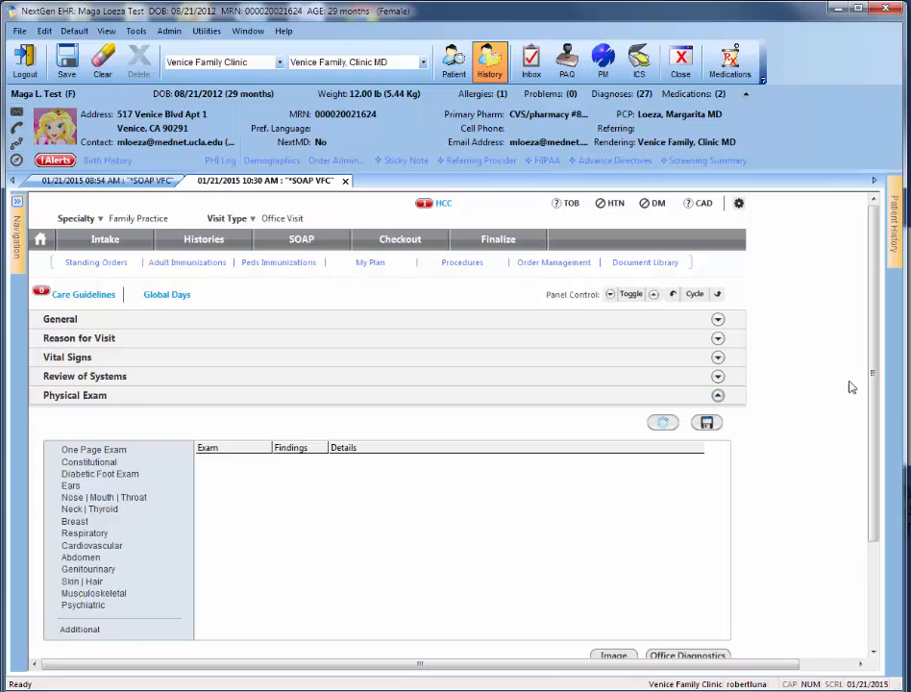
{"action": "left_click_drag", "start_coordinate": [870, 372], "coordinate": [871, 432]}
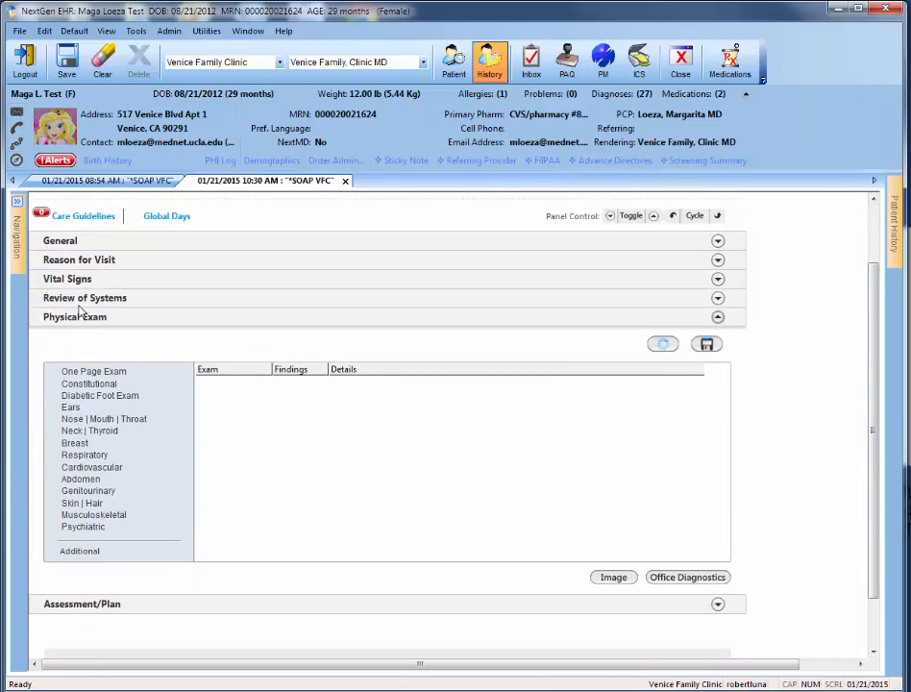
{"action": "left_click", "coordinate": [716, 298]}
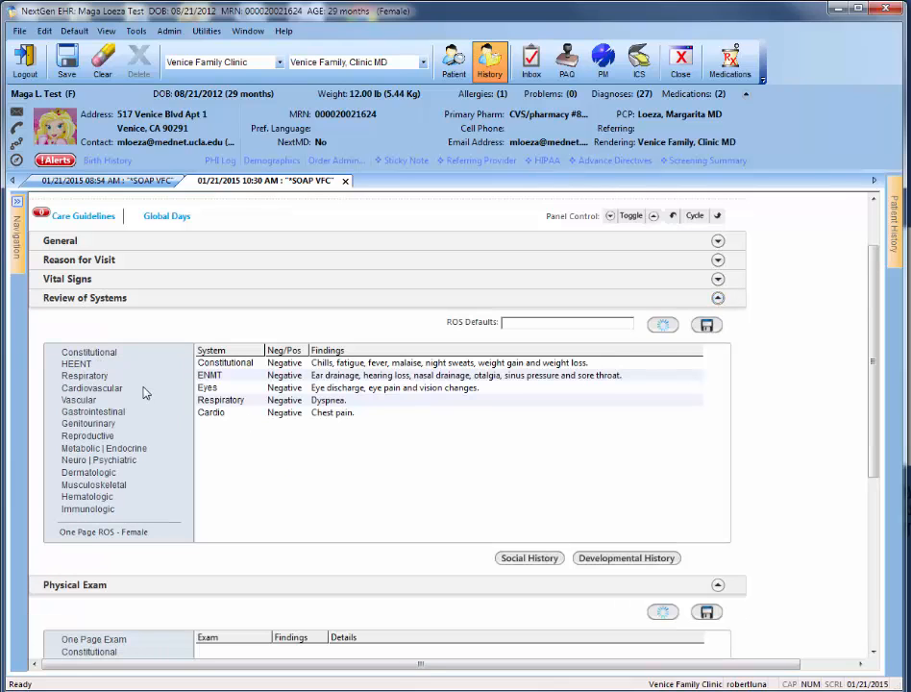
{"action": "left_click", "coordinate": [718, 298]}
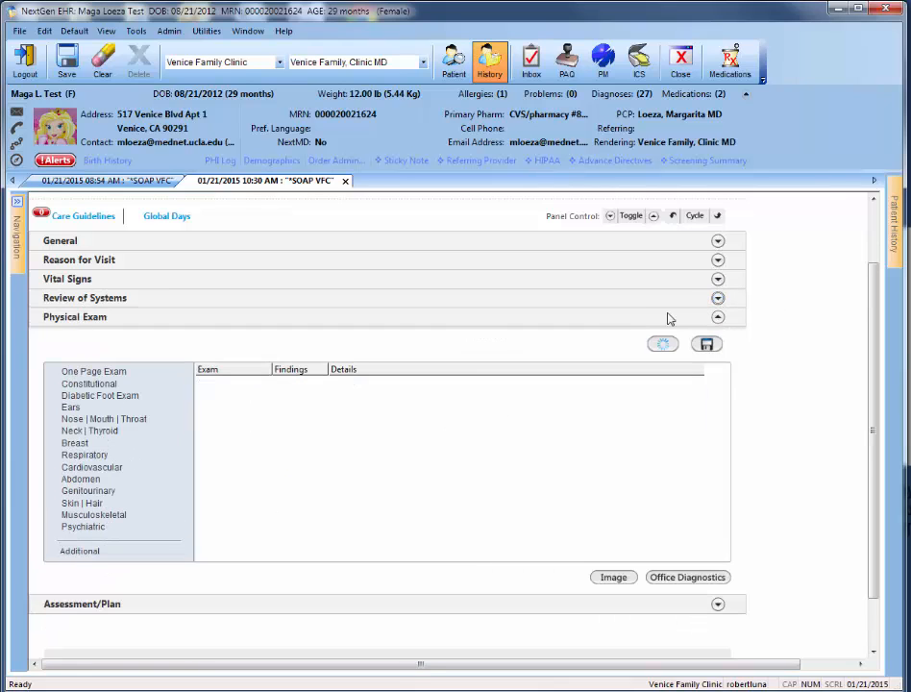
{"action": "left_click", "coordinate": [87, 372]}
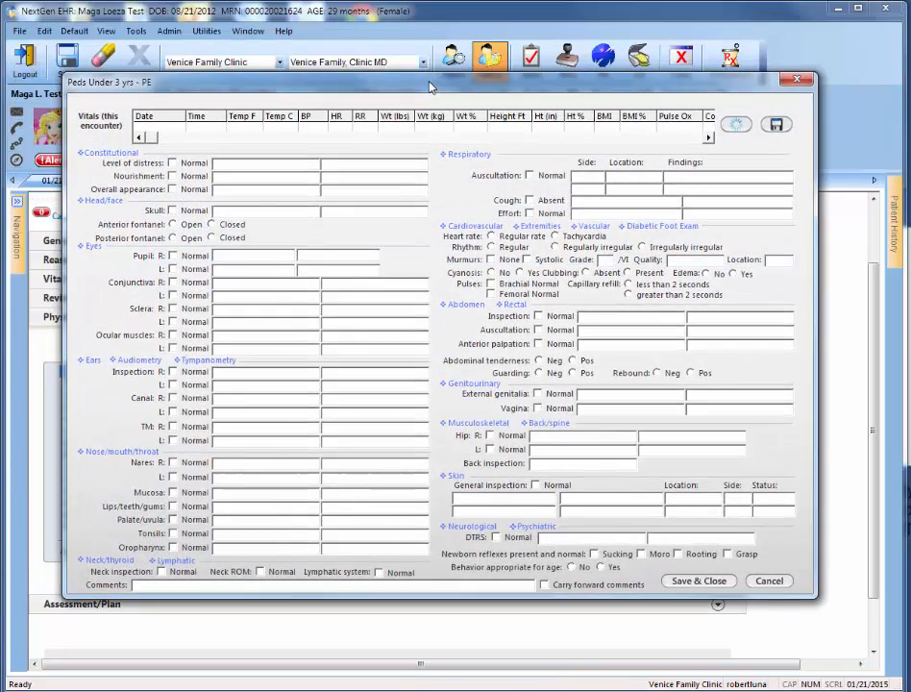
{"action": "left_click_drag", "start_coordinate": [435, 87], "coordinate": [413, 88]}
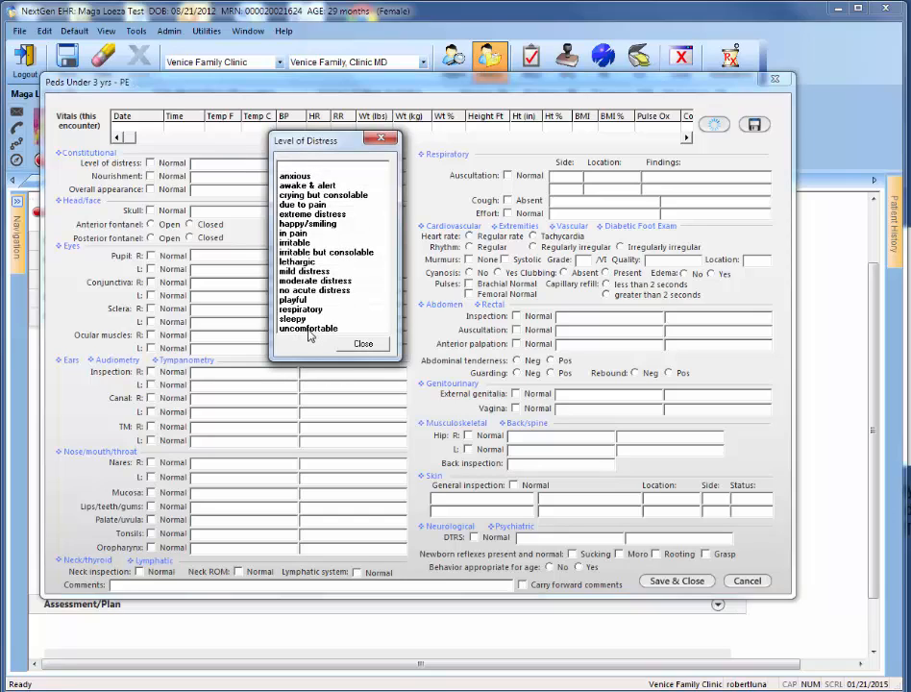
- Enter "adfadsf" as the level of distress, view the detailed Respiratory exam form, and clear that entry
{"action": "left_click", "coordinate": [288, 169]}
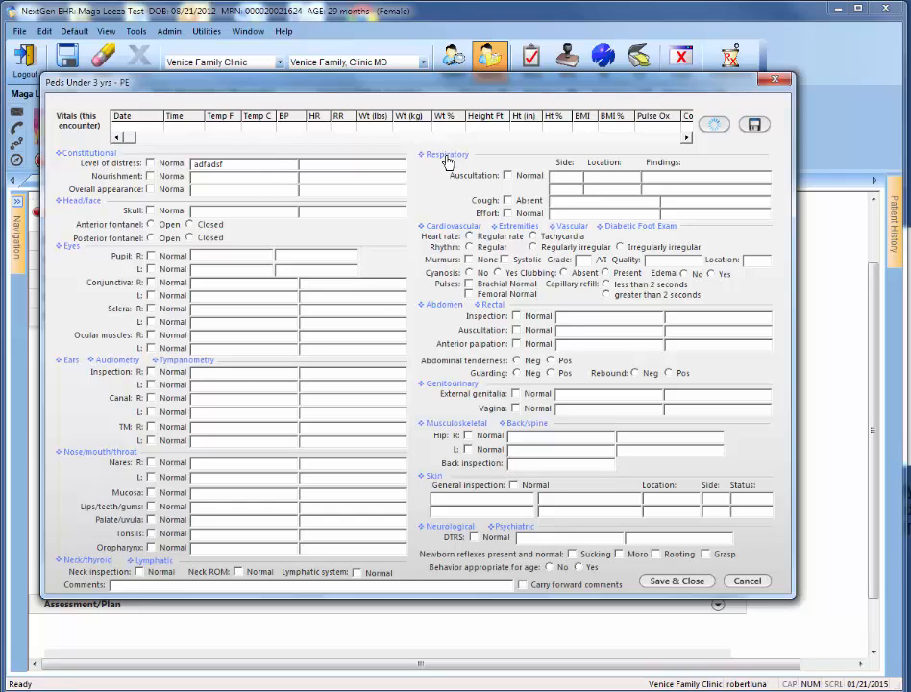
{"action": "left_click", "coordinate": [446, 158]}
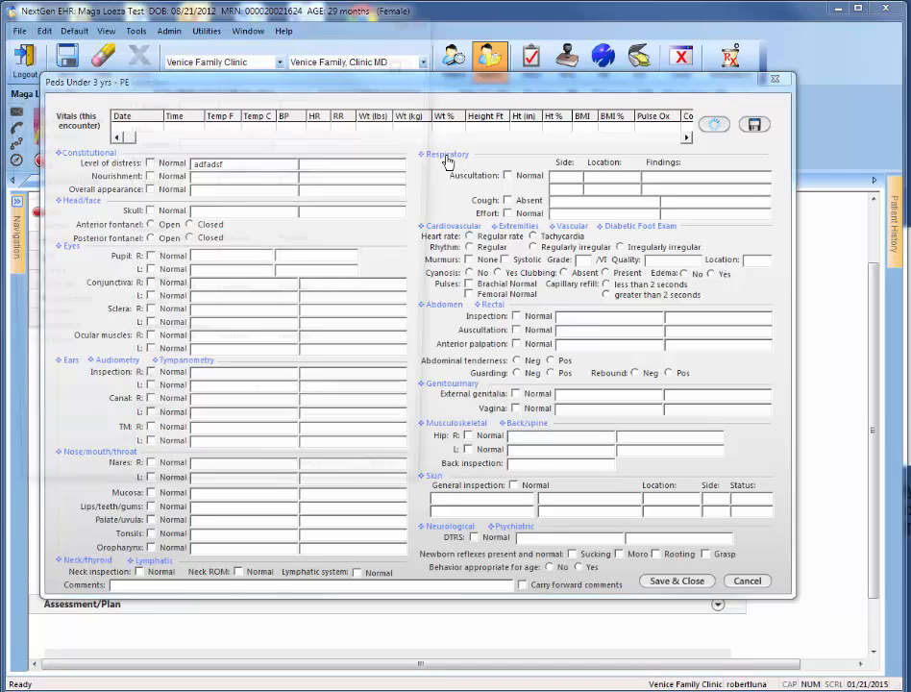
{"action": "left_click_drag", "start_coordinate": [202, 26], "coordinate": [253, 30]}
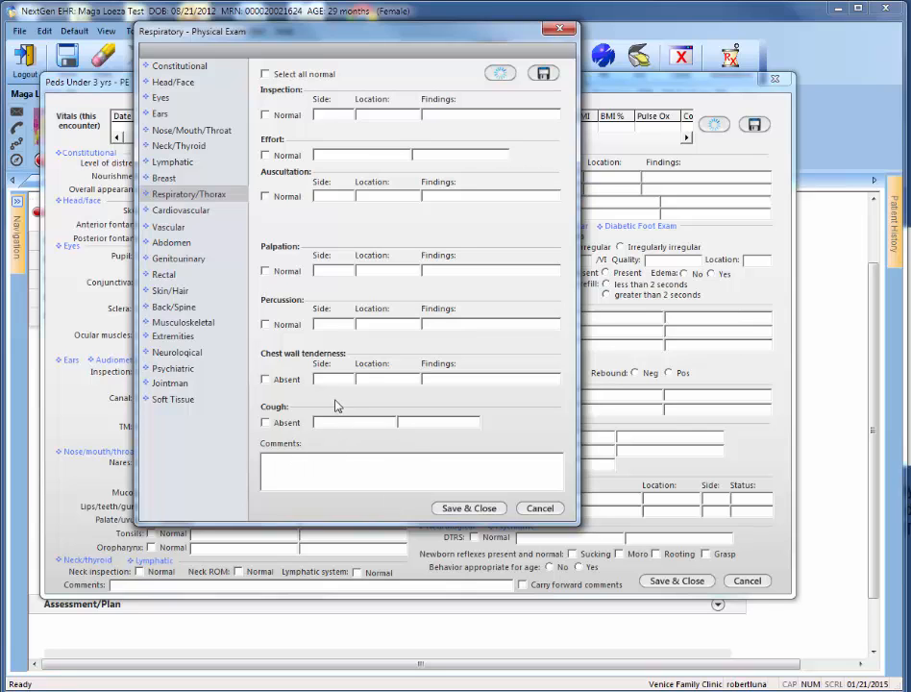
{"action": "left_click", "coordinate": [469, 507]}
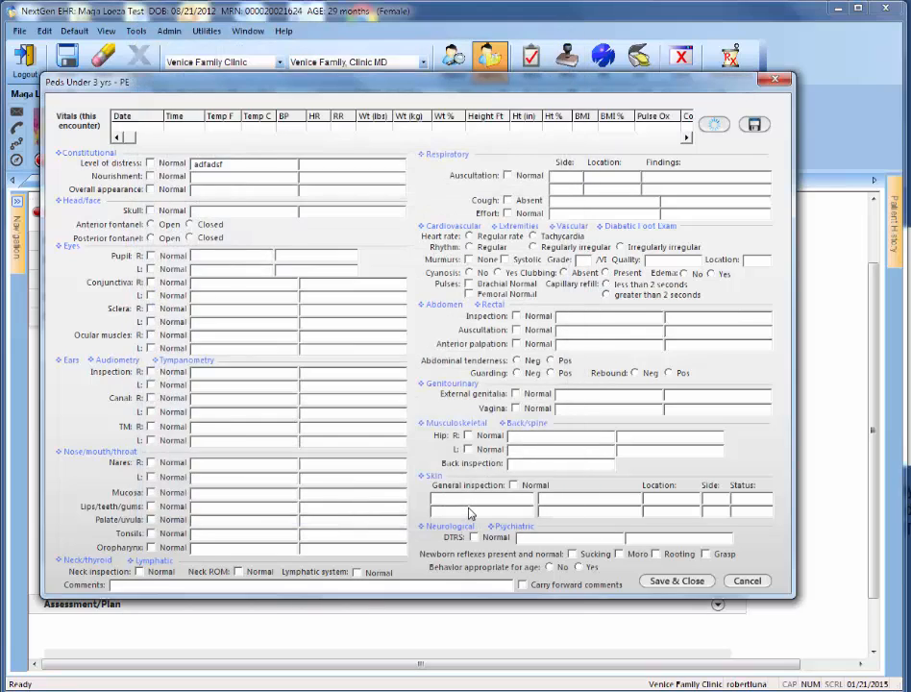
{"action": "left_click", "coordinate": [231, 166]}
{"action": "left_click", "coordinate": [292, 165]}
- Mark level of distress, nourishment, overall appearance, both hips, and inspection and canal of both ears as normal
{"action": "left_click", "coordinate": [150, 162]}
{"action": "left_click", "coordinate": [150, 175]}
{"action": "left_click", "coordinate": [150, 189]}
{"action": "left_click", "coordinate": [468, 436]}
{"action": "left_click", "coordinate": [468, 449]}
{"action": "left_click", "coordinate": [150, 370]}
{"action": "left_click", "coordinate": [150, 384]}
{"action": "left_click", "coordinate": [150, 398]}
{"action": "left_click", "coordinate": [151, 411]}
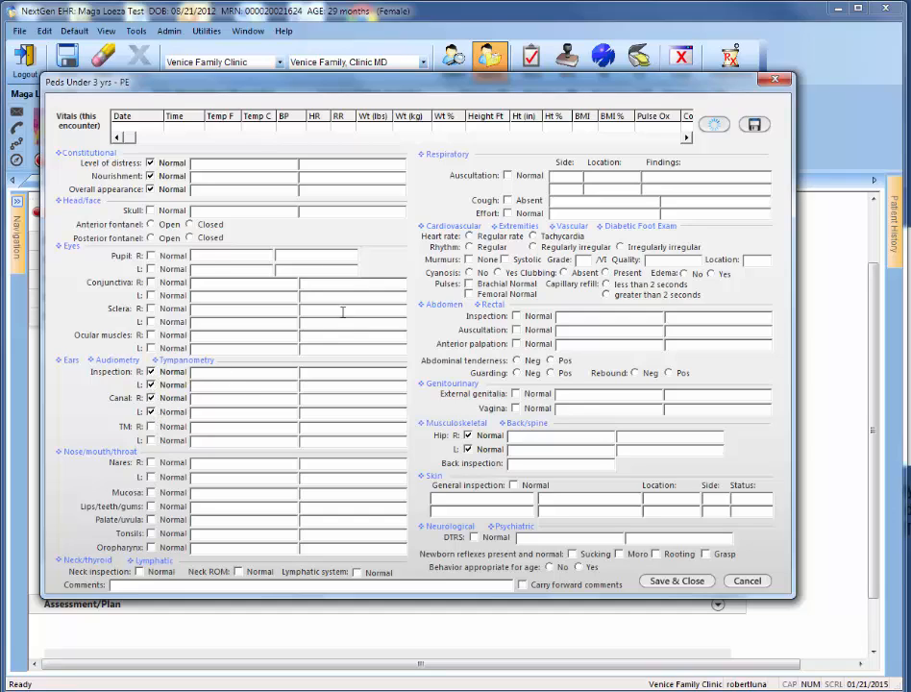
- Save the exam findings as a default set named "NML PE", and save and close the exam form
{"action": "left_click", "coordinate": [754, 124]}
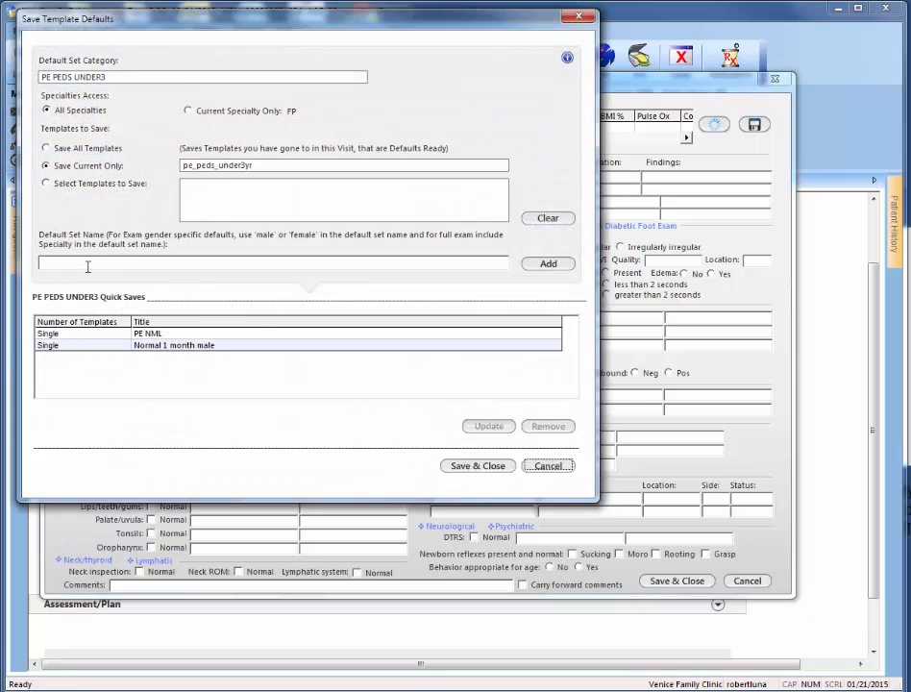
{"action": "left_click", "coordinate": [100, 263]}
{"action": "left_click", "coordinate": [551, 266]}
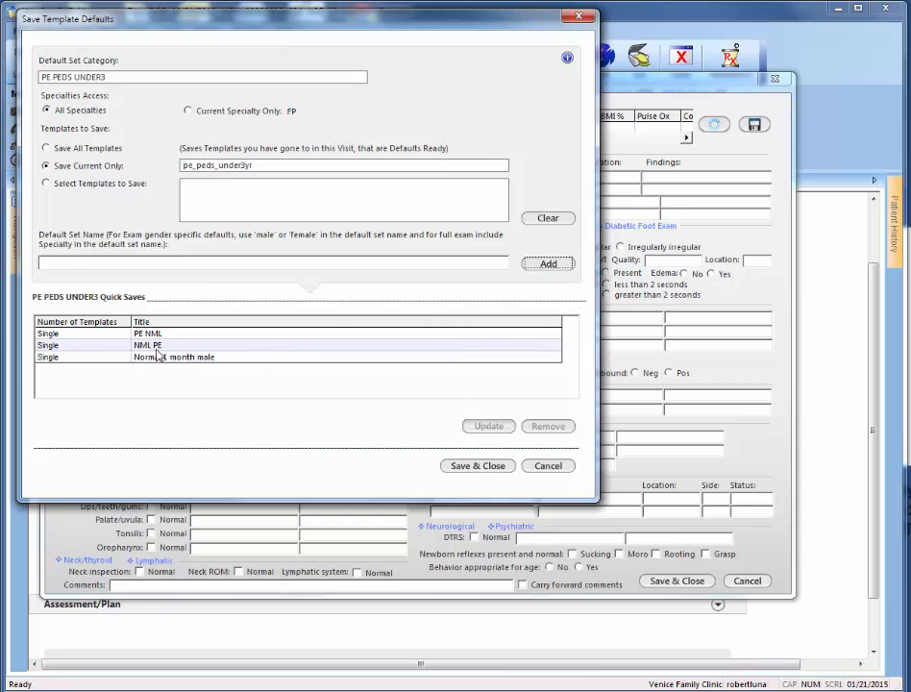
{"action": "left_click", "coordinate": [488, 468]}
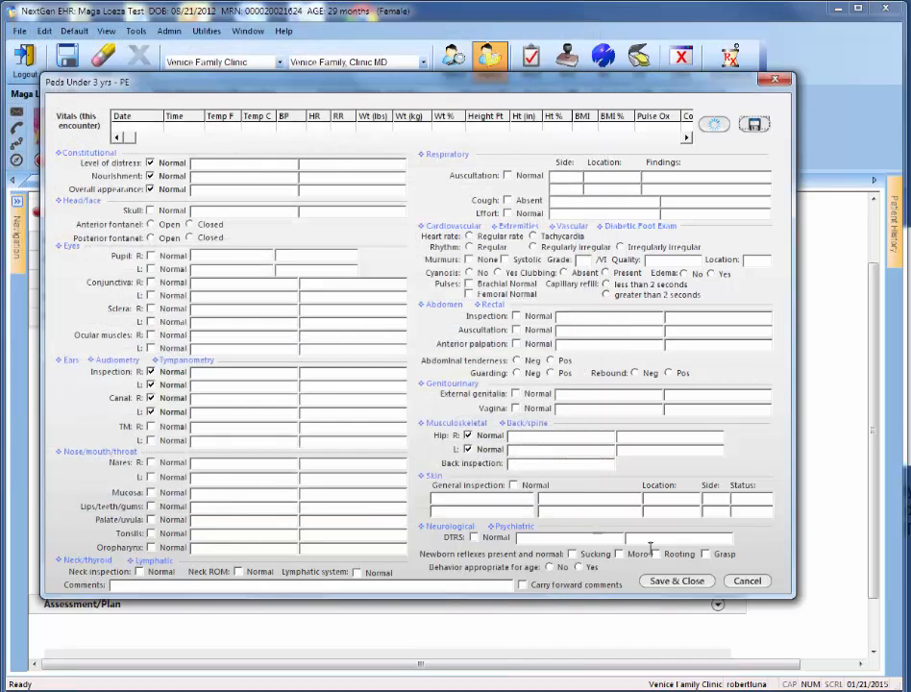
{"action": "left_click", "coordinate": [683, 582]}
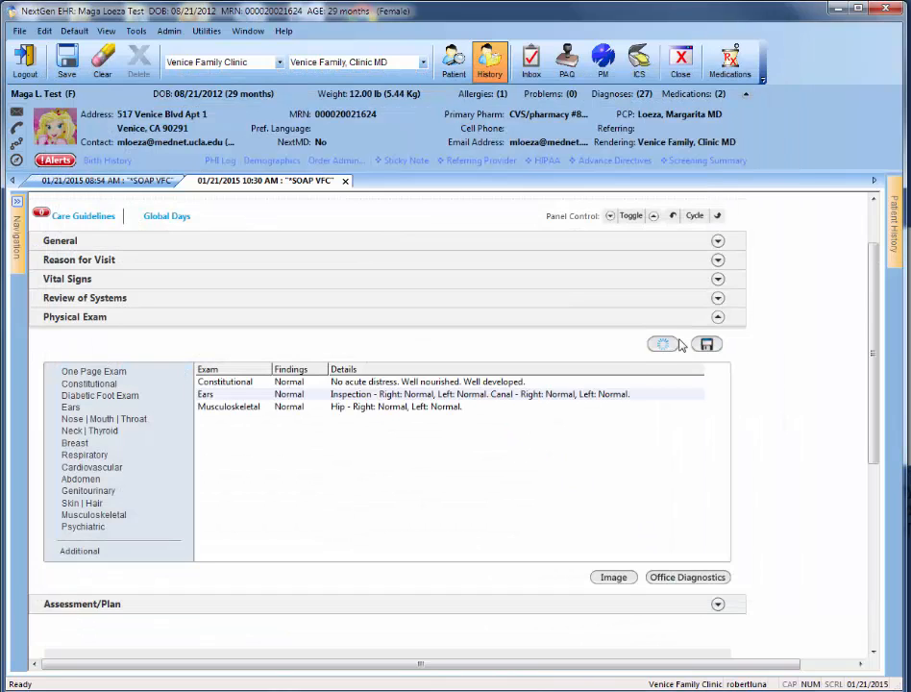
- Reopen the One Page Exam form, load the "Normal 1 month male" default set, and save and close it
{"action": "left_click", "coordinate": [661, 346]}
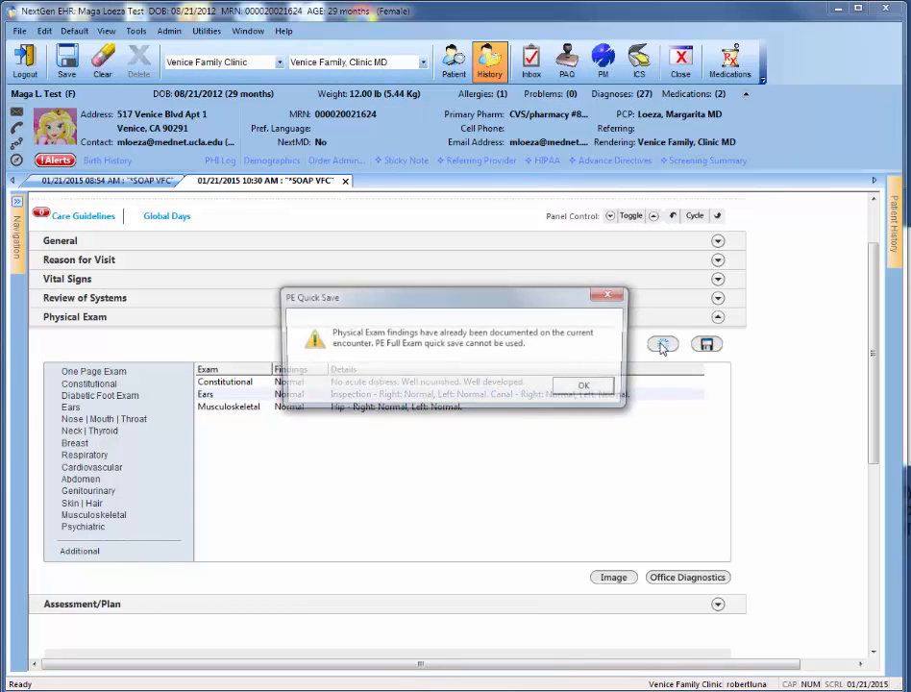
{"action": "left_click", "coordinate": [602, 389]}
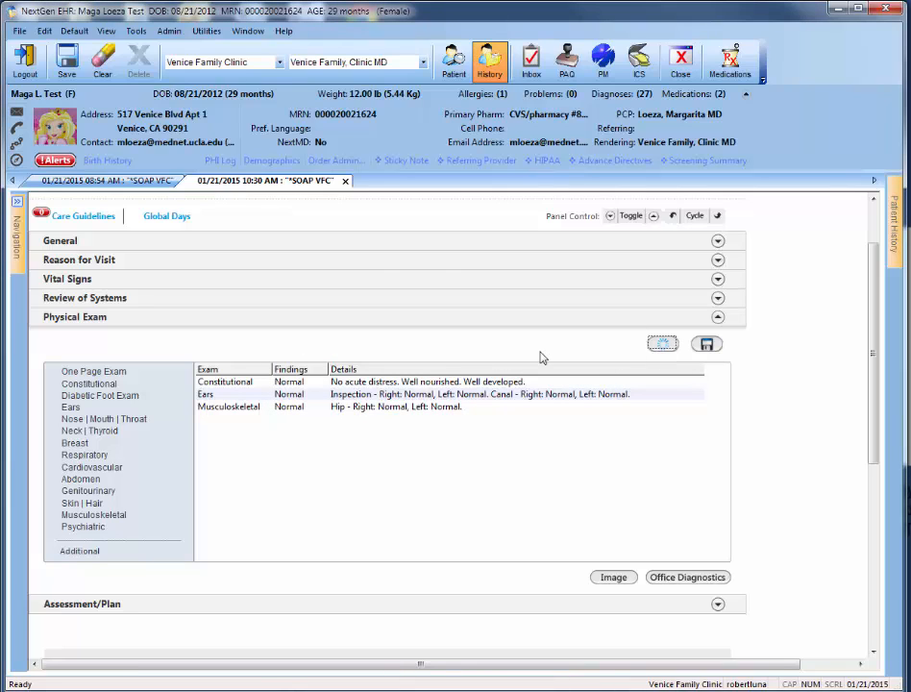
{"action": "left_click", "coordinate": [91, 374]}
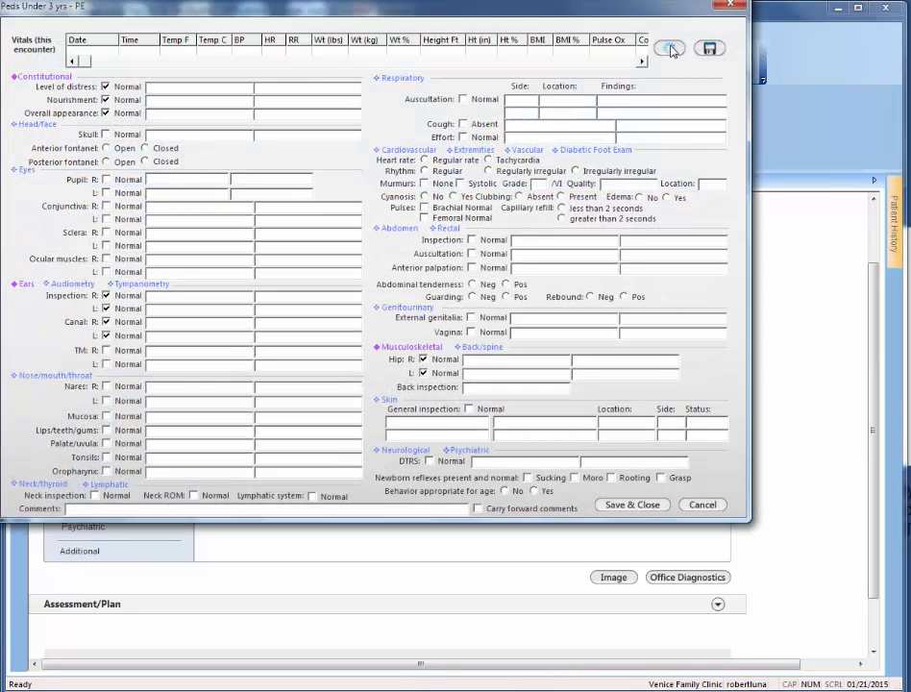
{"action": "left_click", "coordinate": [670, 49]}
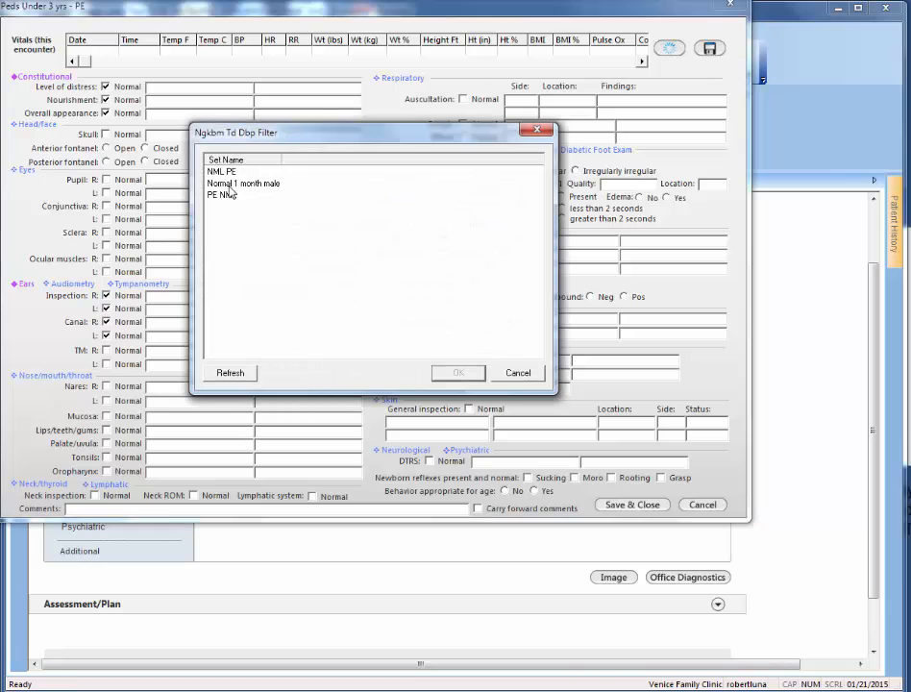
{"action": "left_click", "coordinate": [229, 182]}
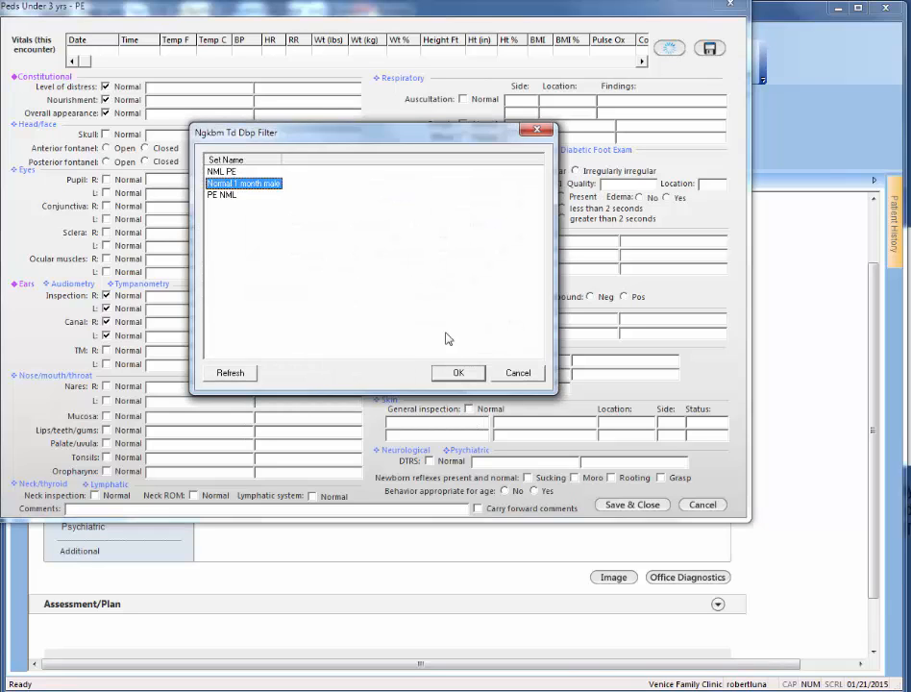
{"action": "left_click", "coordinate": [461, 376]}
{"action": "left_click", "coordinate": [639, 505]}
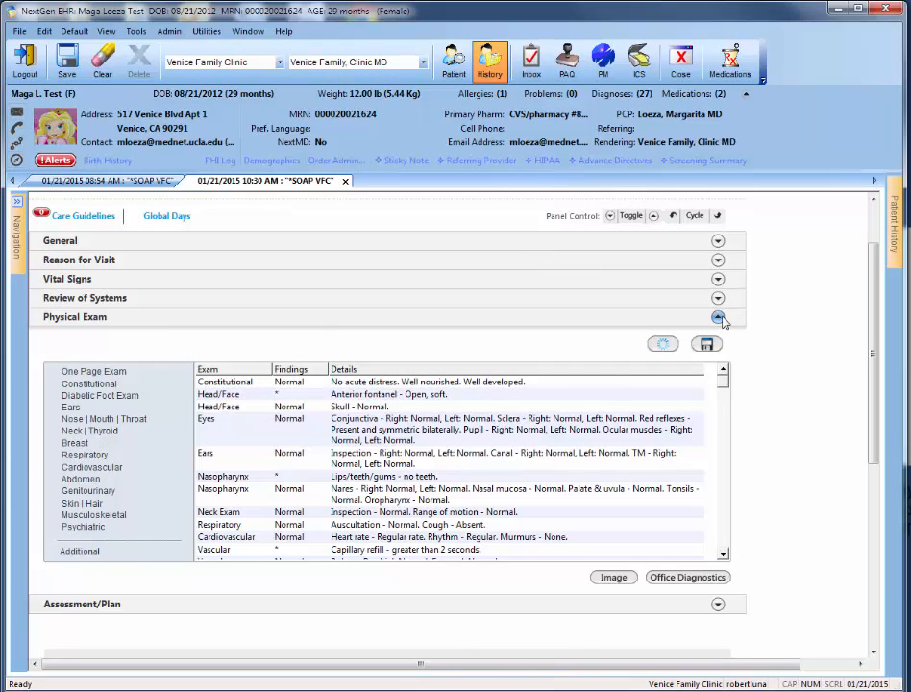
- Collapse Physical Exam and expand Reason for Visit to show its complaint list and HPI table
{"action": "left_click", "coordinate": [721, 319]}
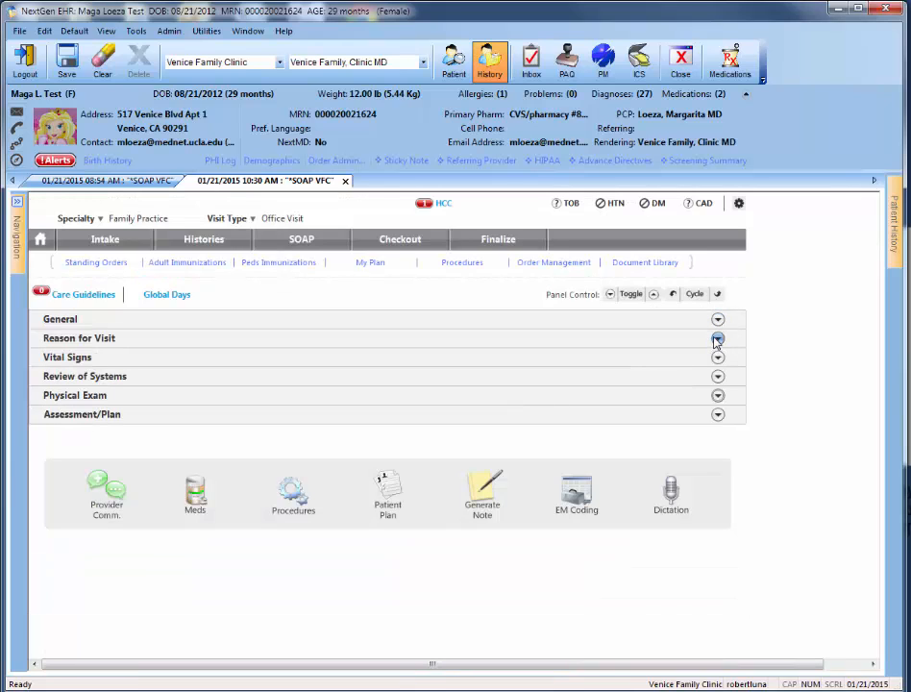
{"action": "left_click", "coordinate": [717, 339]}
{"action": "scroll", "coordinate": [876, 403], "scroll_direction": "down", "scroll_amount": 3}
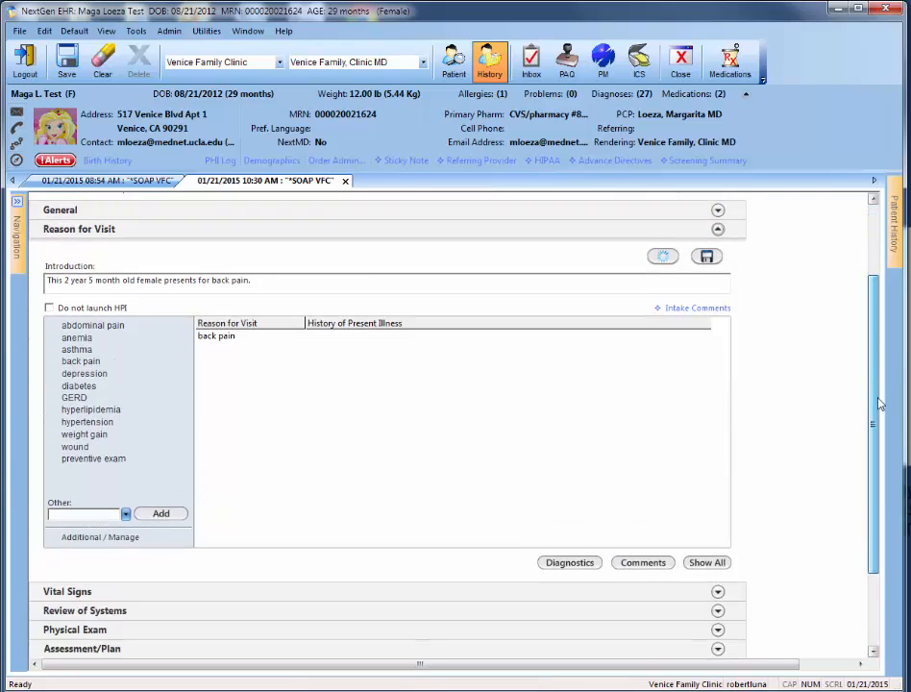
- Open the additional reasons for visit list to view the available complaints, save and close it, and collapse the Reason for Visit section
{"action": "left_click_drag", "start_coordinate": [880, 410], "coordinate": [876, 345]}
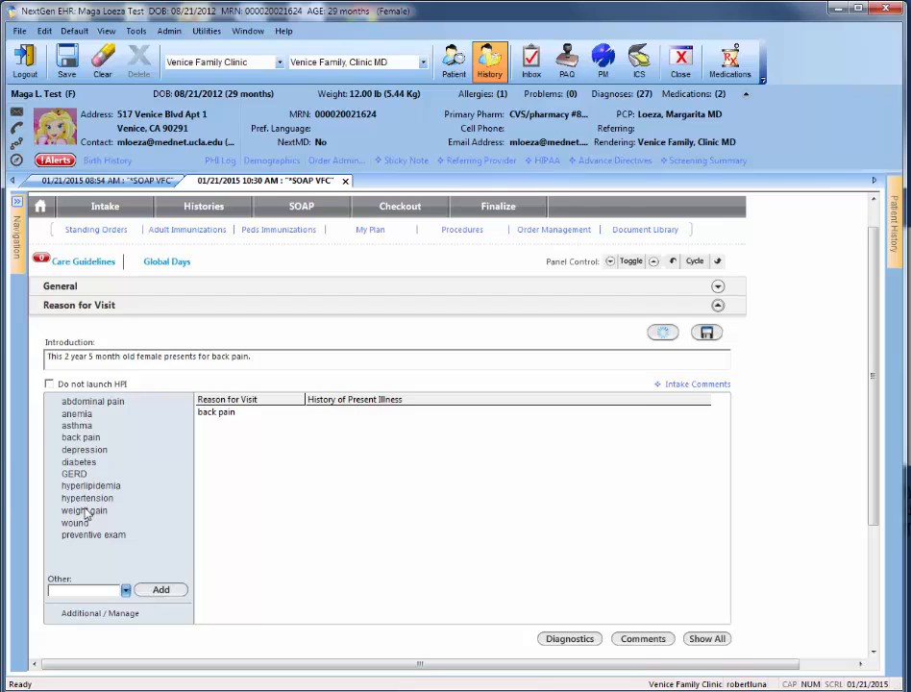
{"action": "left_click", "coordinate": [89, 615]}
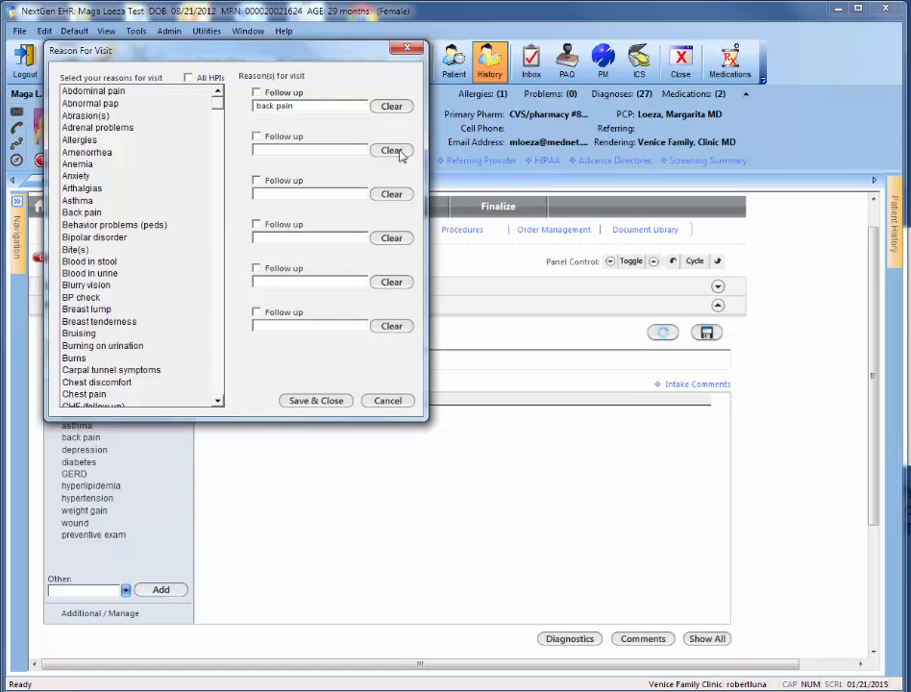
{"action": "left_click", "coordinate": [322, 401]}
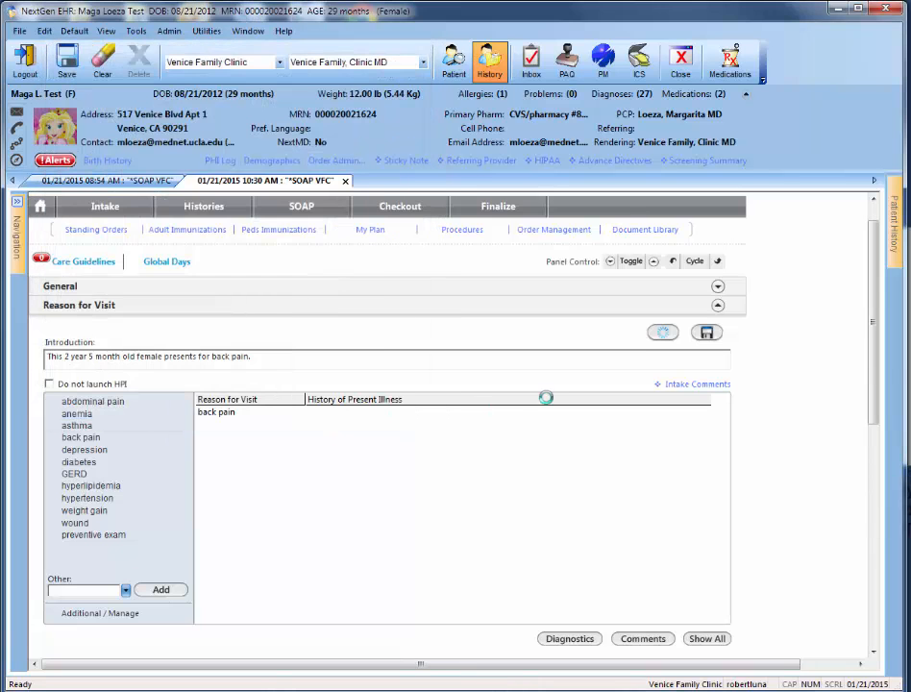
{"action": "left_click", "coordinate": [717, 305]}
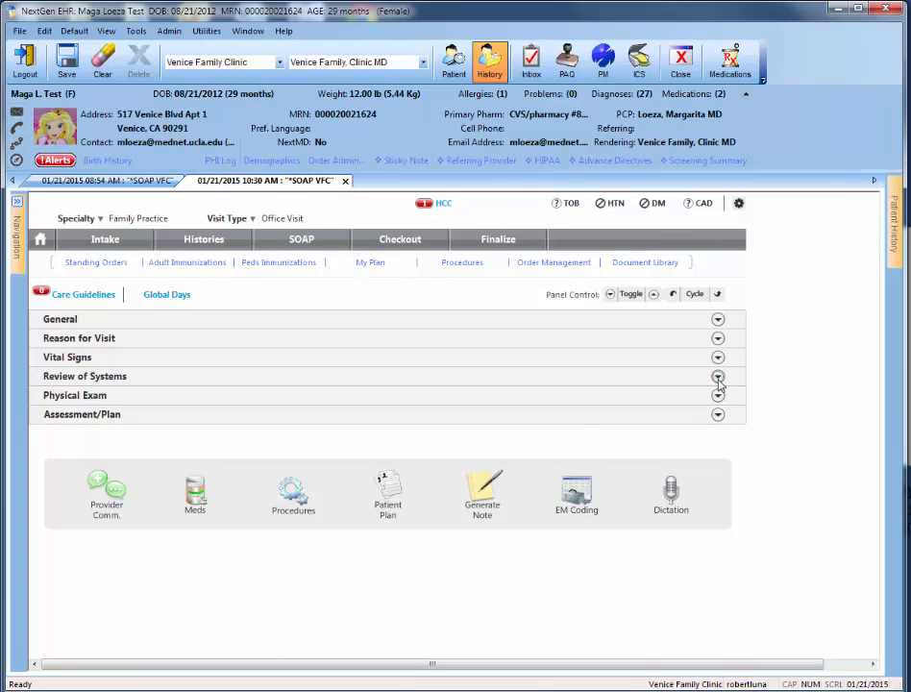
- Expand Review of Systems to view its findings and One Page ROS link, collapse it, and expand Physical Exam to show its findings
{"action": "left_click", "coordinate": [717, 377]}
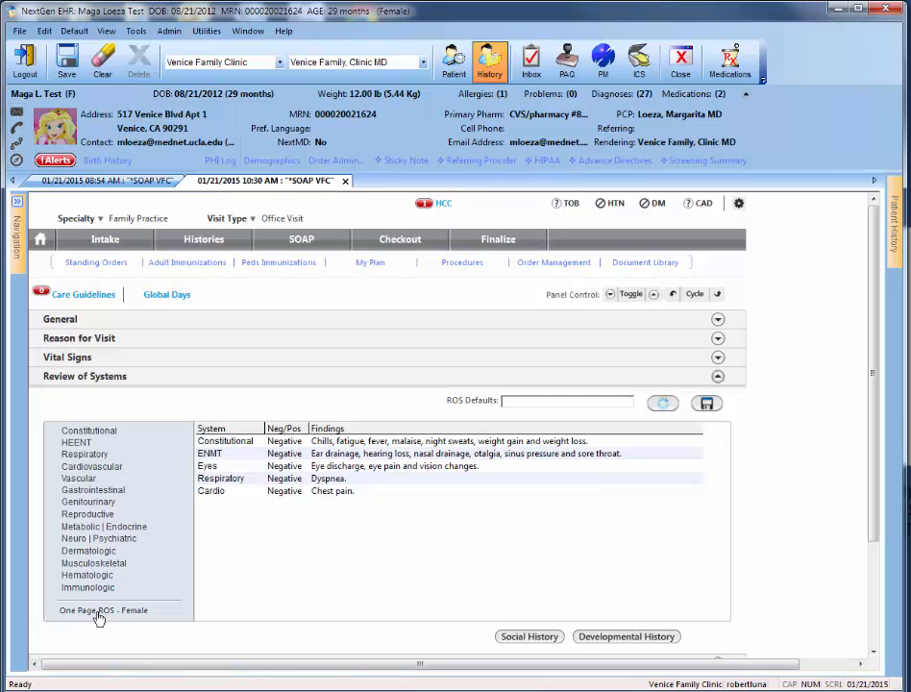
{"action": "scroll", "coordinate": [838, 553], "scroll_direction": "down", "scroll_amount": 3}
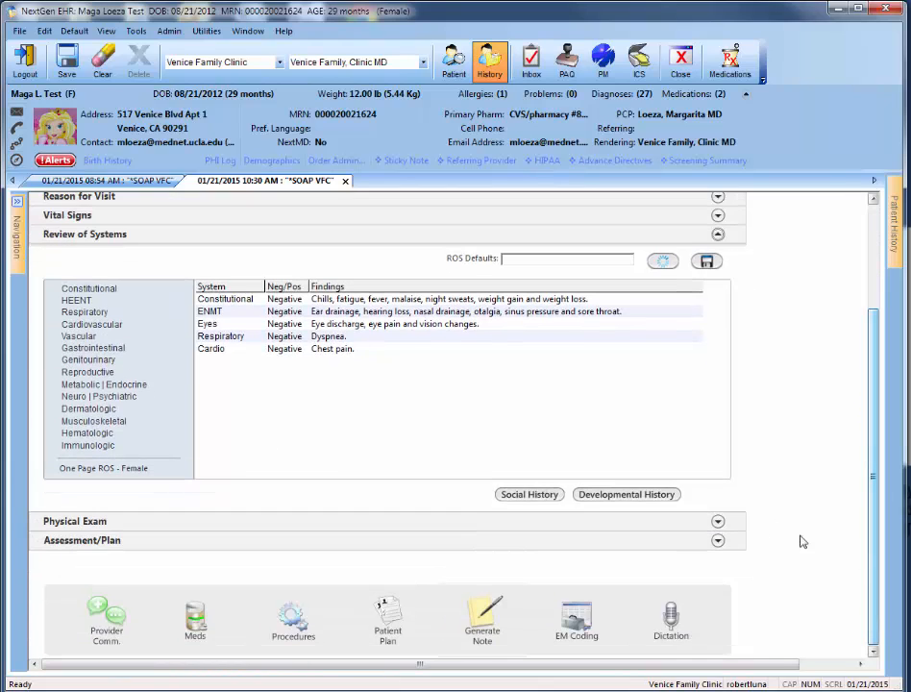
{"action": "left_click", "coordinate": [718, 234]}
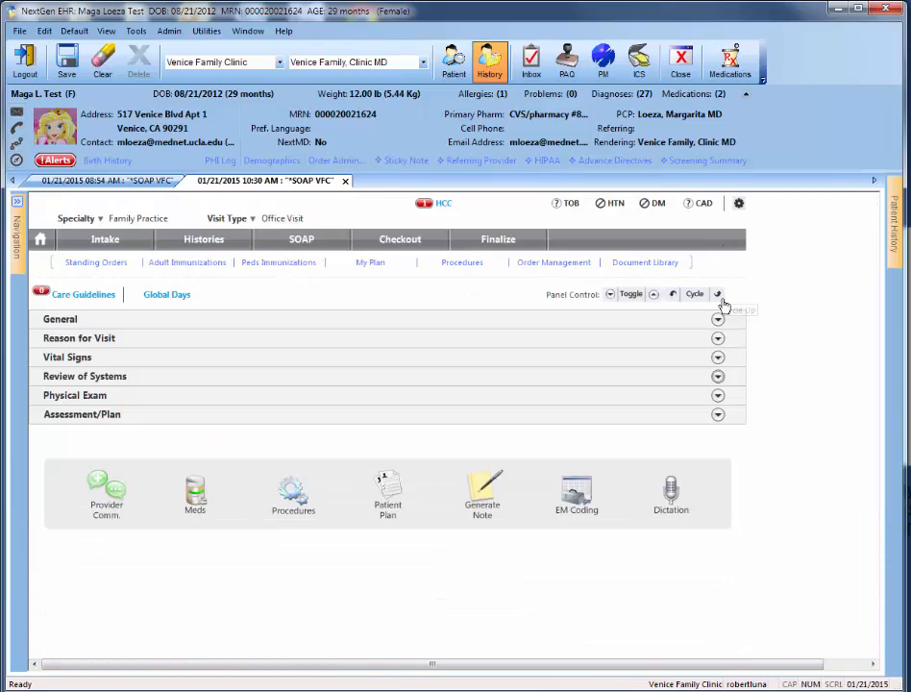
{"action": "left_click", "coordinate": [718, 397]}
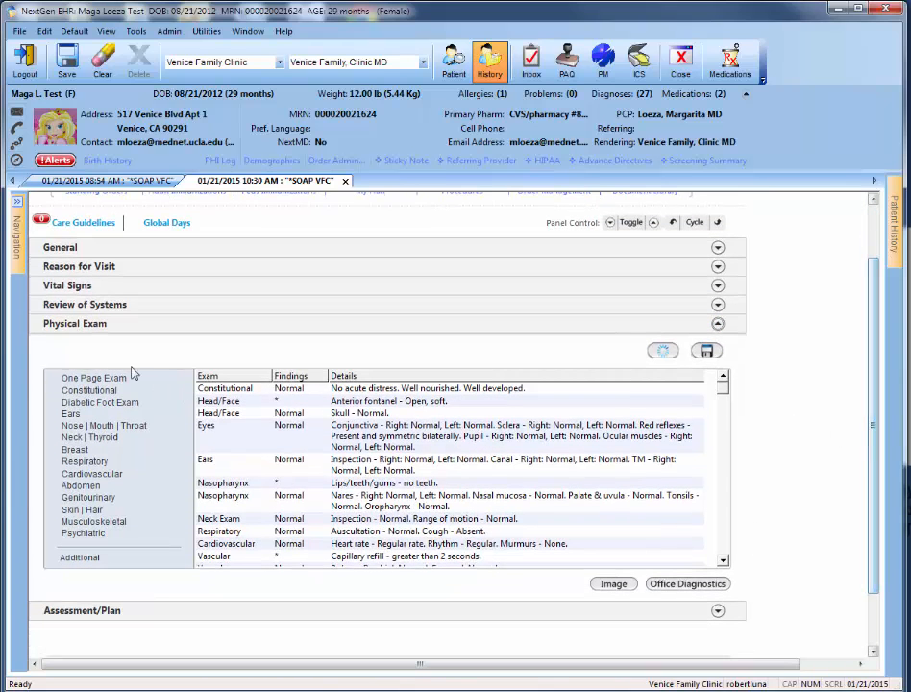